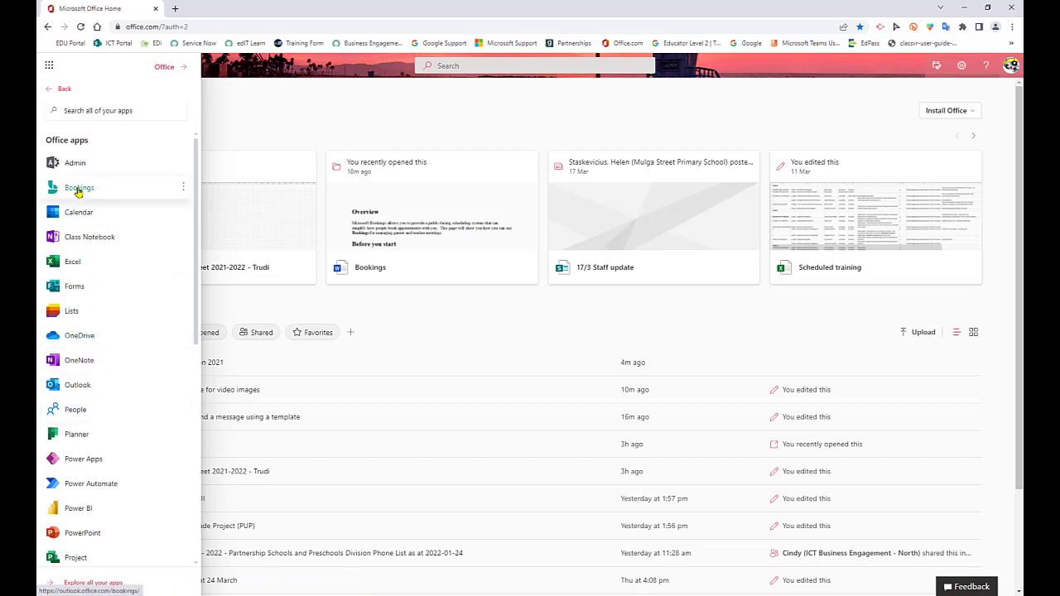
Open Bookings from the Office apps, go to its home page and turn on the new Bookings experience
click(79, 189)
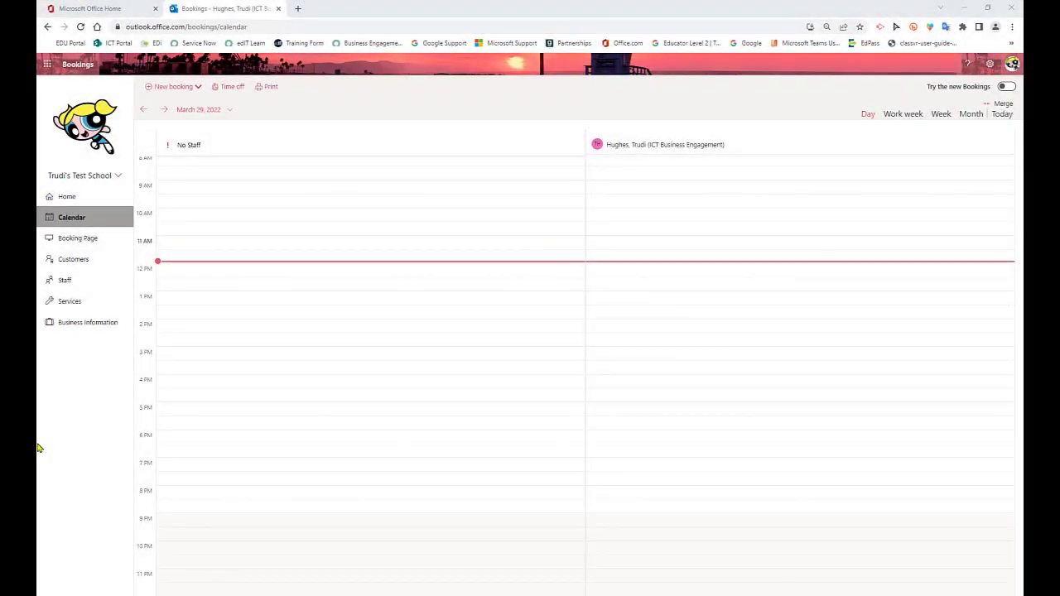
click(71, 202)
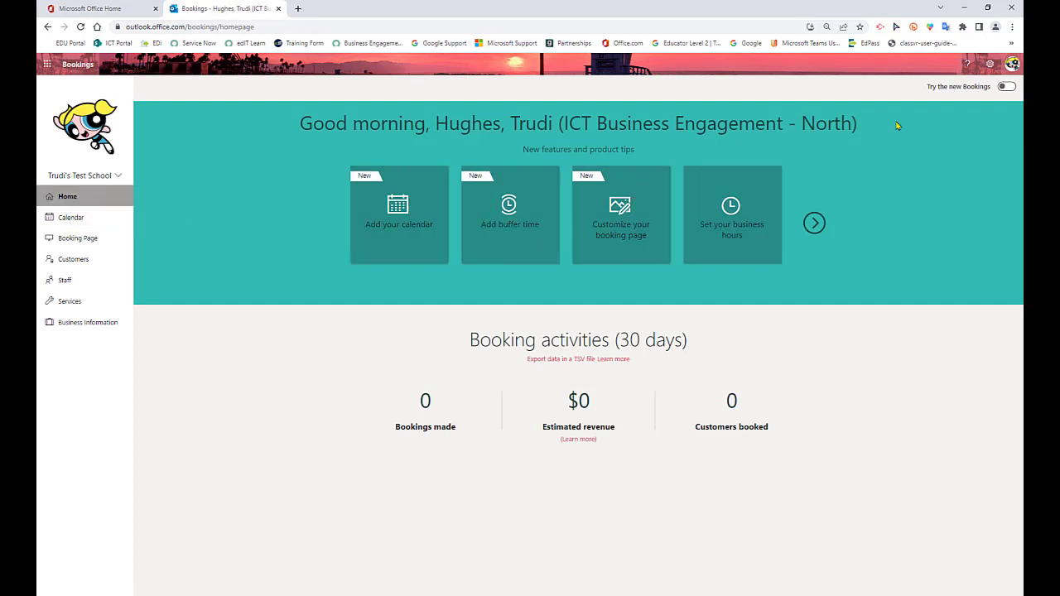
click(1006, 87)
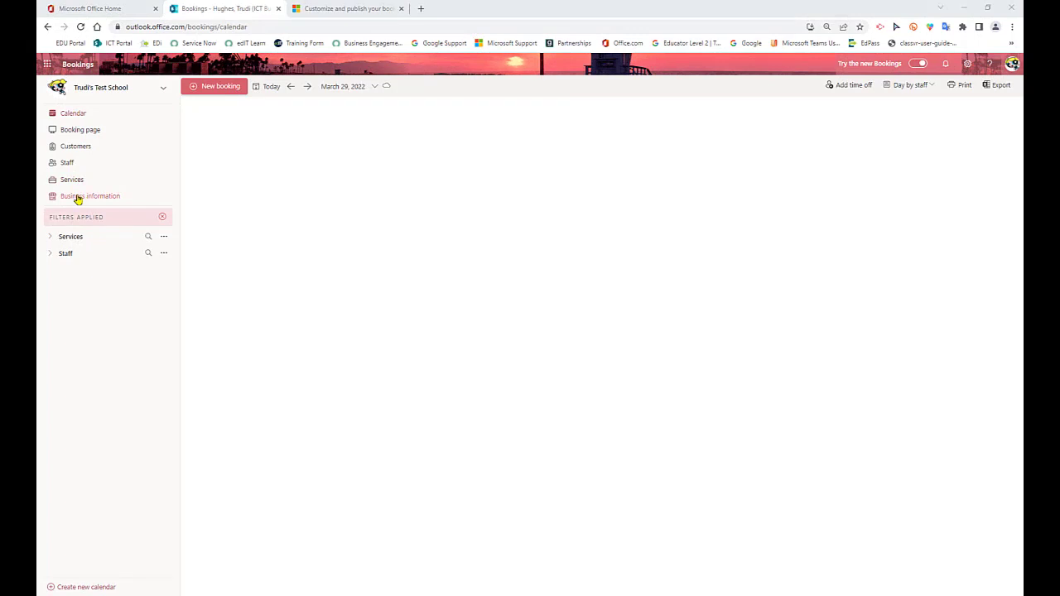
Examine the business information's basic details, the business type options, and the privacy policy and terms fields
click(117, 201)
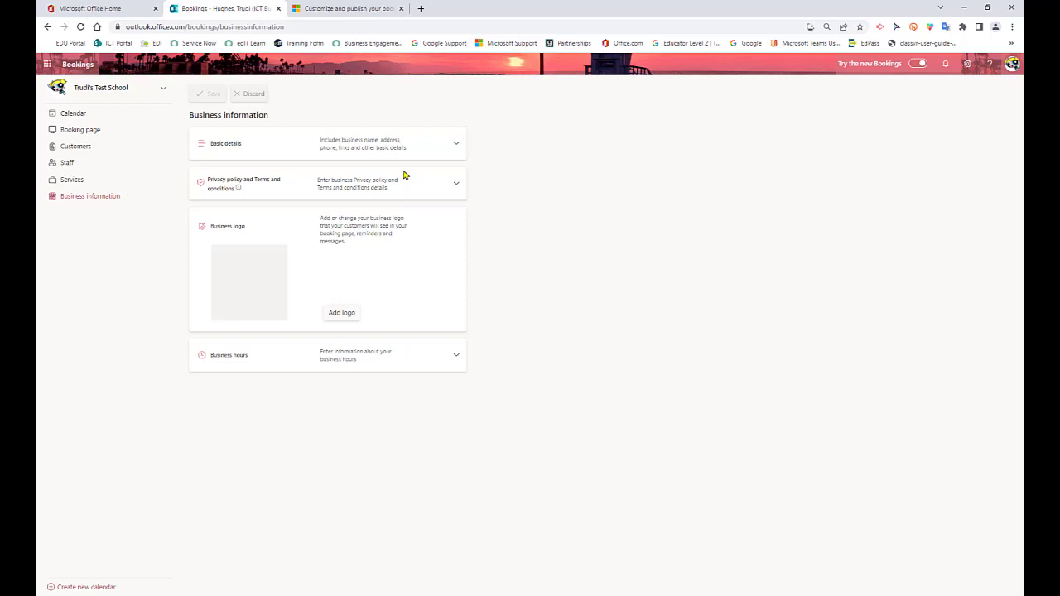
click(457, 146)
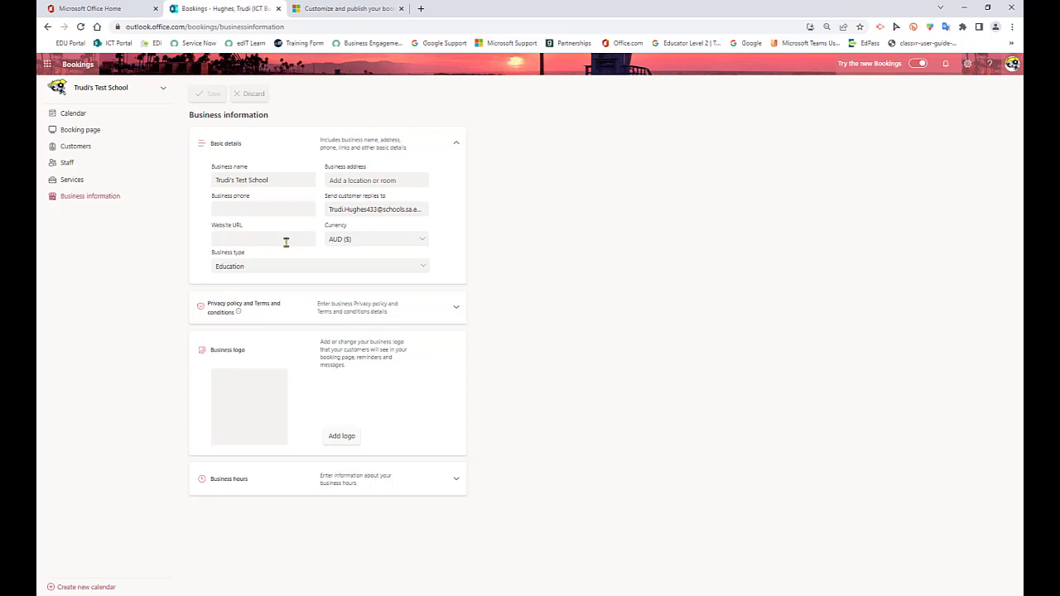
click(425, 268)
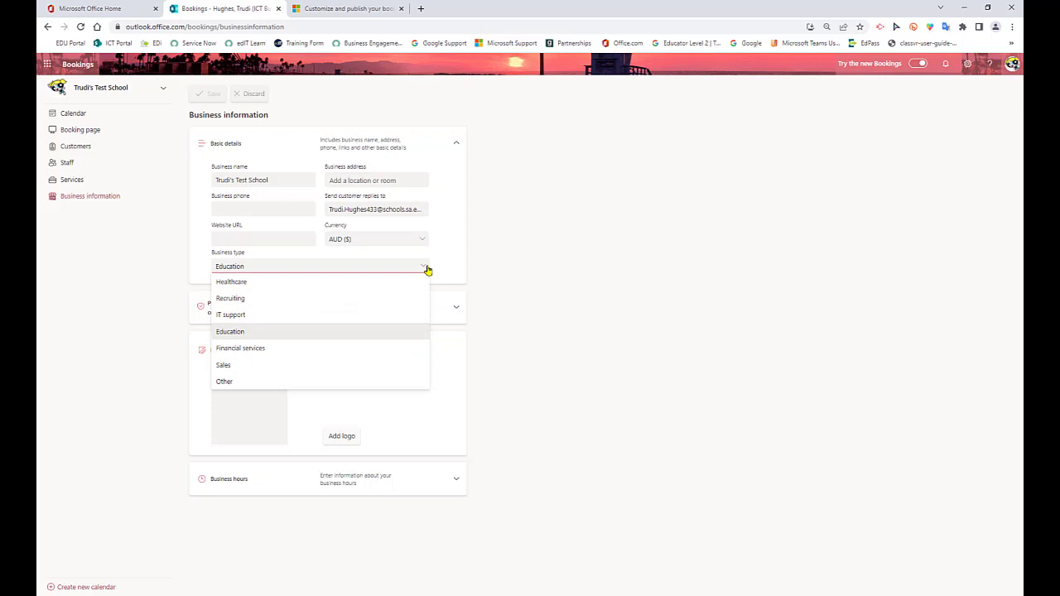
click(426, 267)
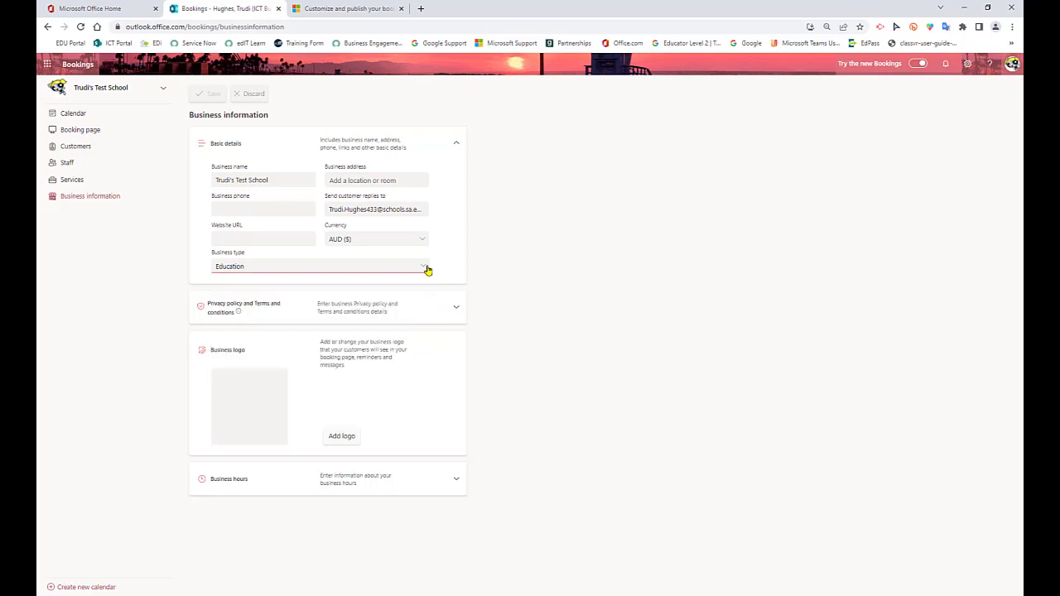
click(456, 308)
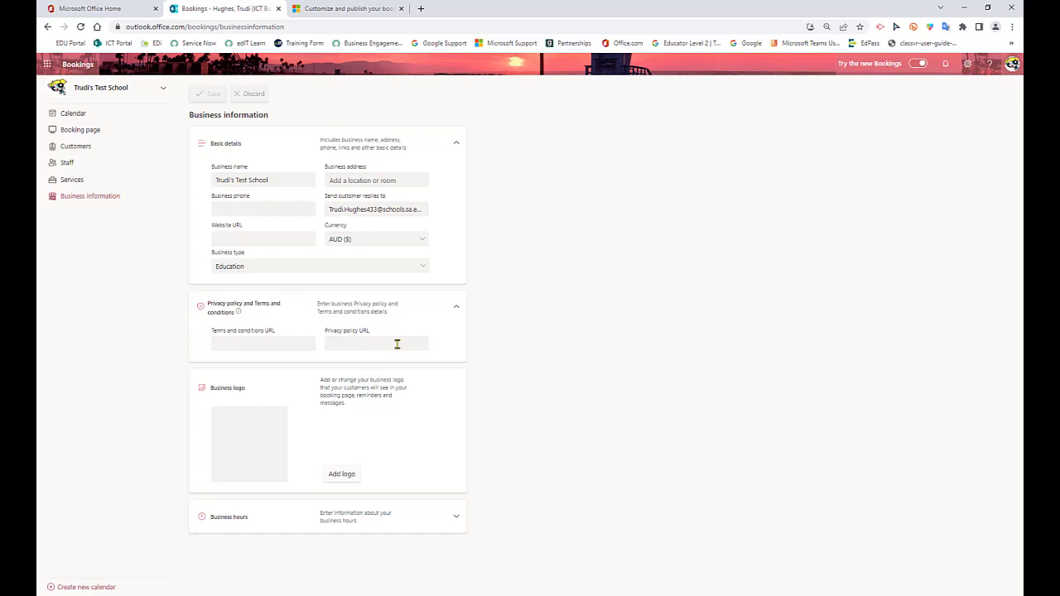
Add the Bubbles image from the Desktop as the business logo and save the logo changes
click(343, 477)
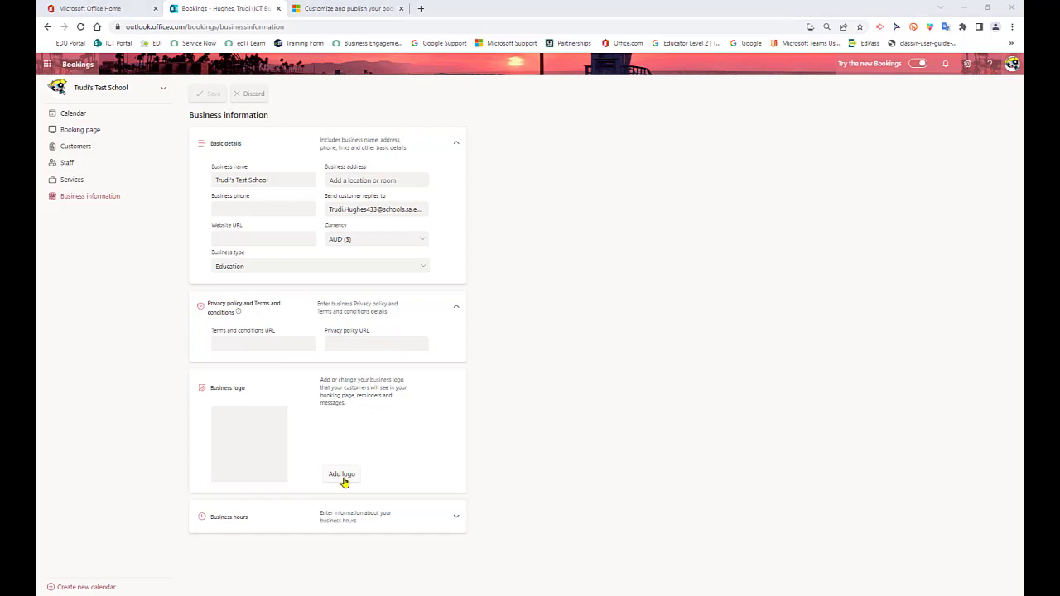
click(339, 75)
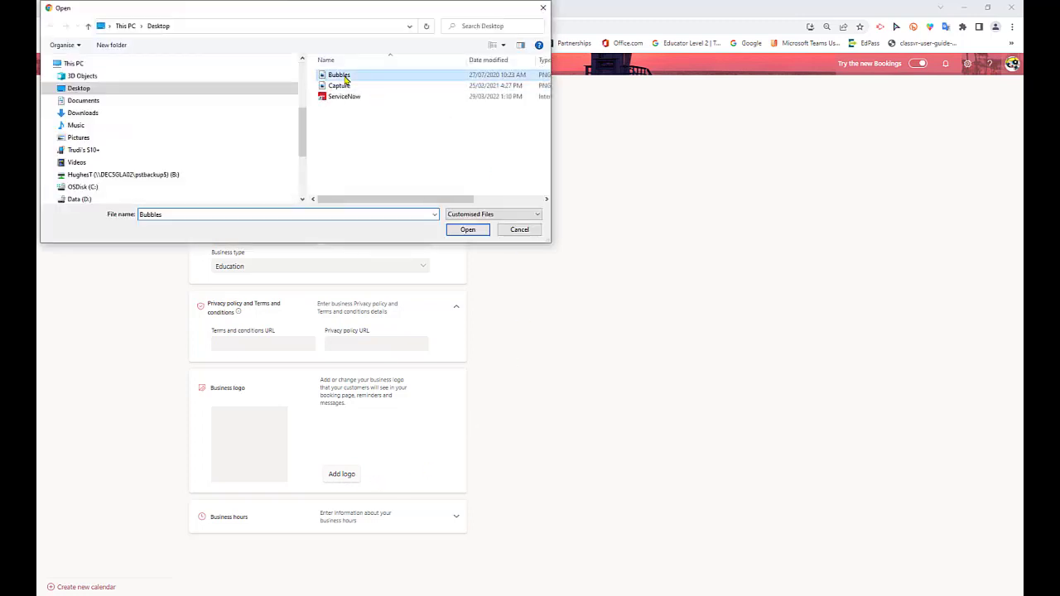
click(468, 230)
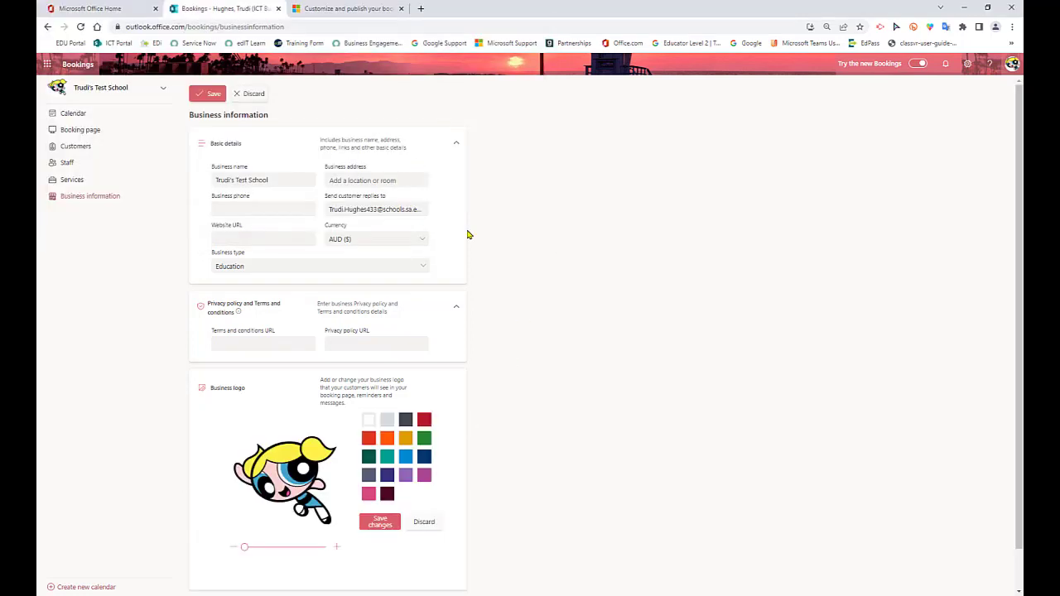
click(380, 523)
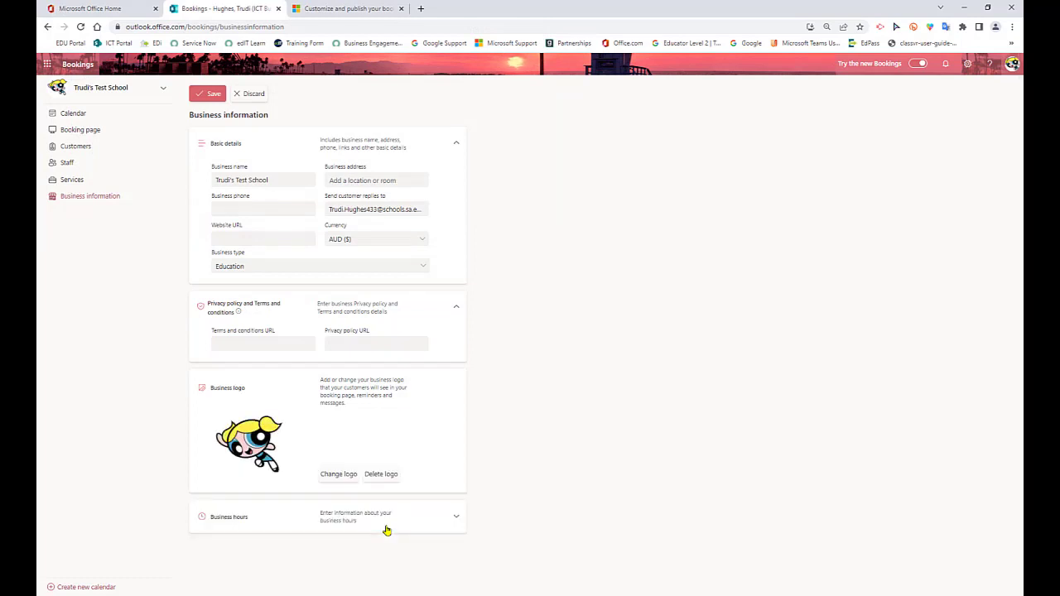
Review the business hours for each weekday and save the business information
click(457, 517)
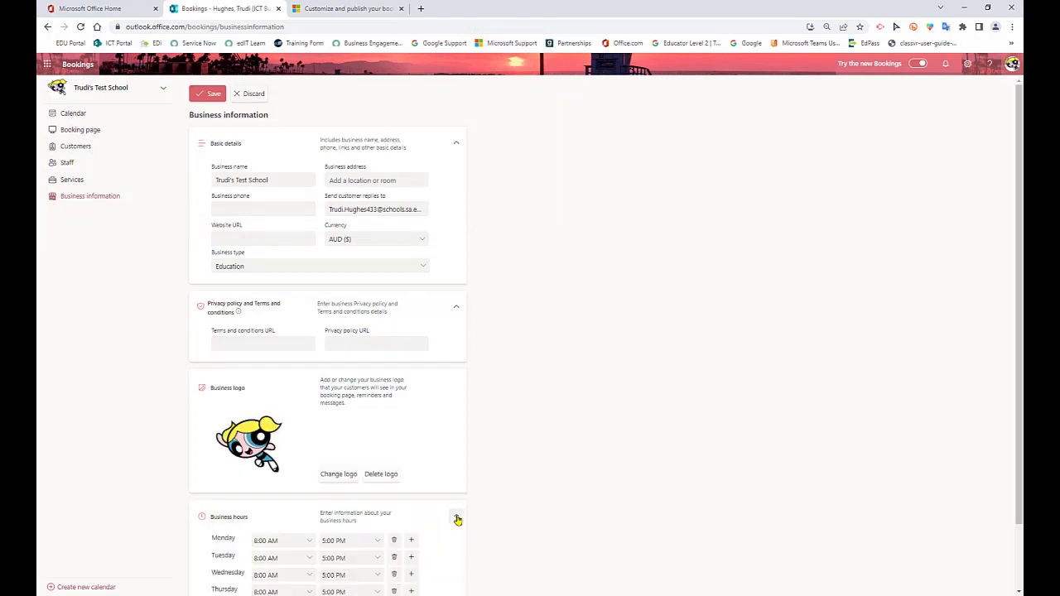
scroll(582, 521, down, 1)
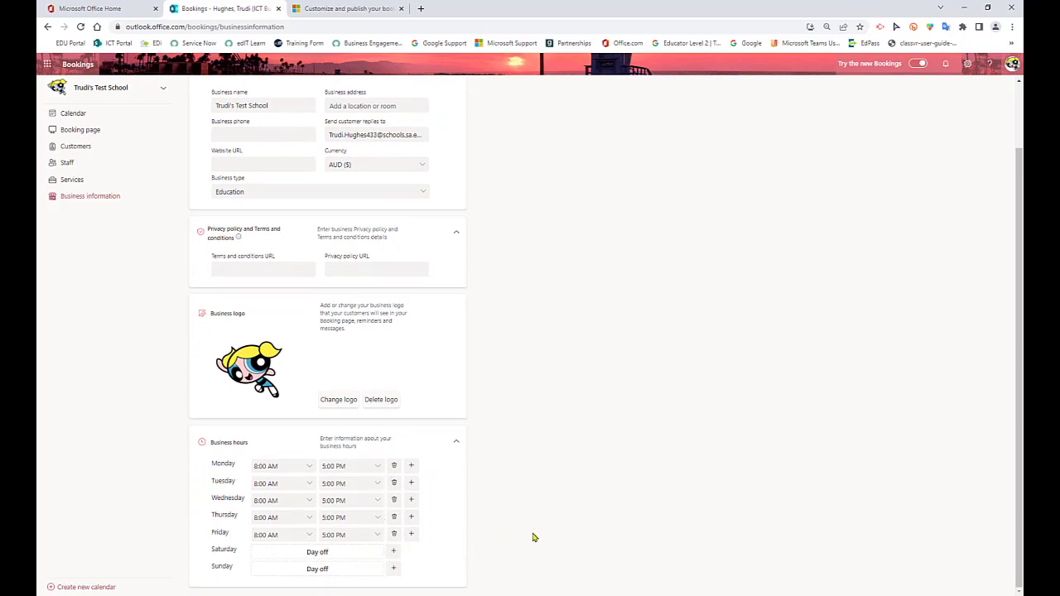
scroll(533, 538, up, 1)
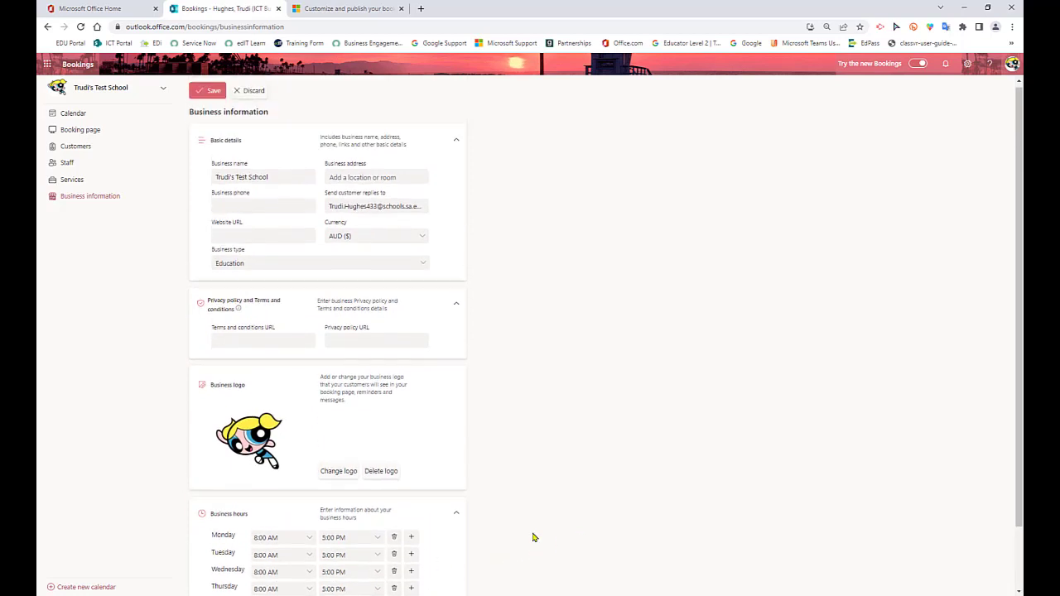
click(213, 96)
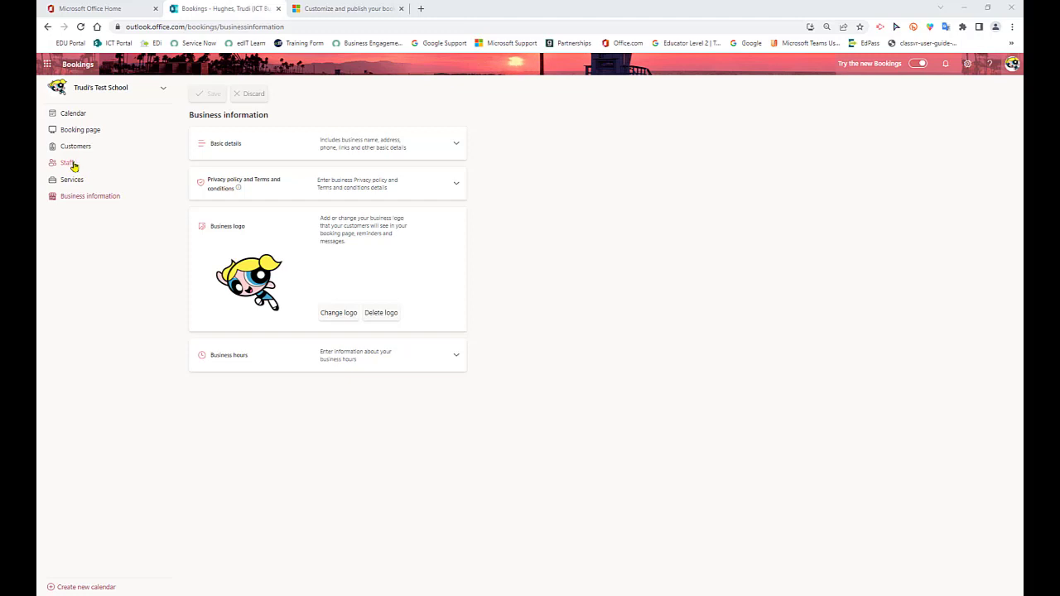
Start adding a new staff member by searching for the colleague's first name and selecting the matching directory entry
click(67, 165)
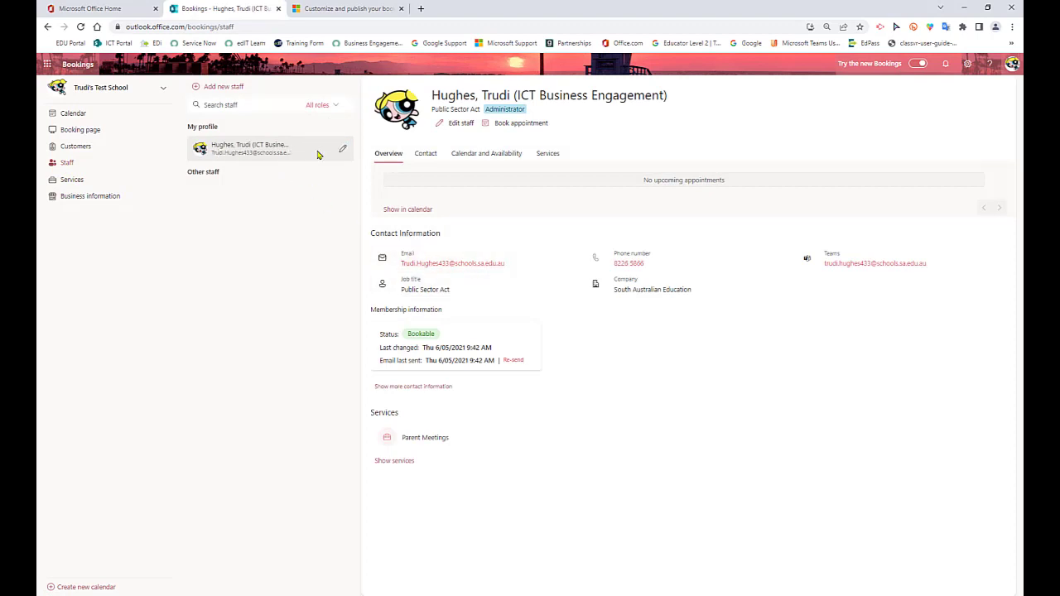
click(225, 87)
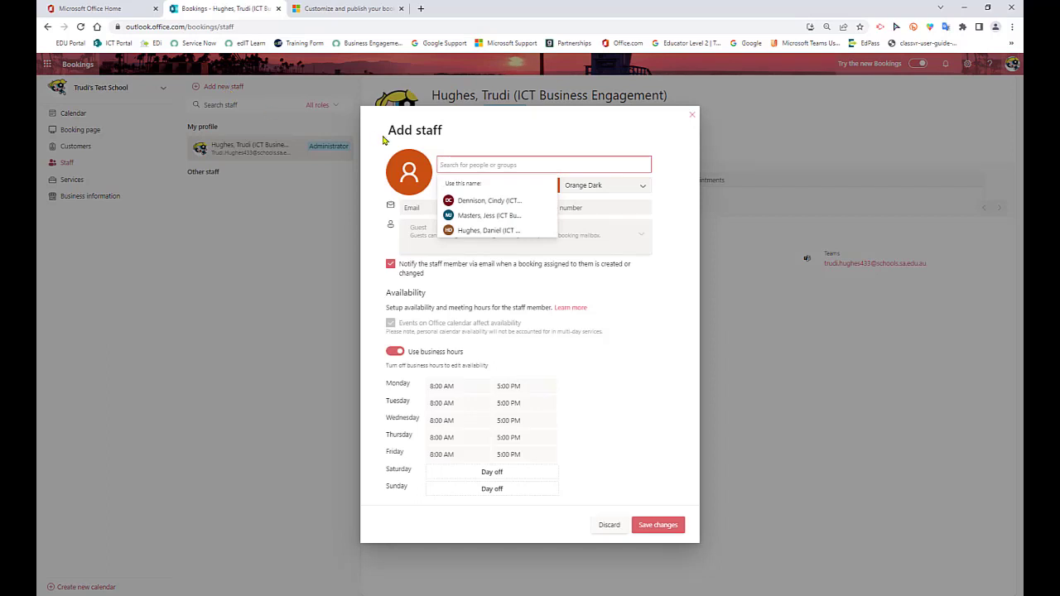
text(cindy)
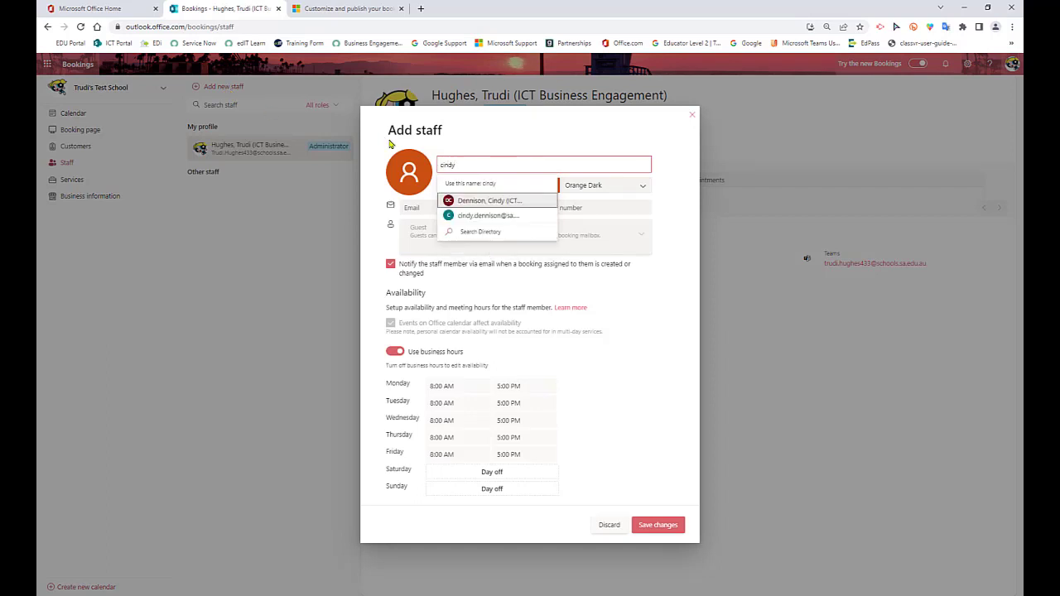
click(488, 200)
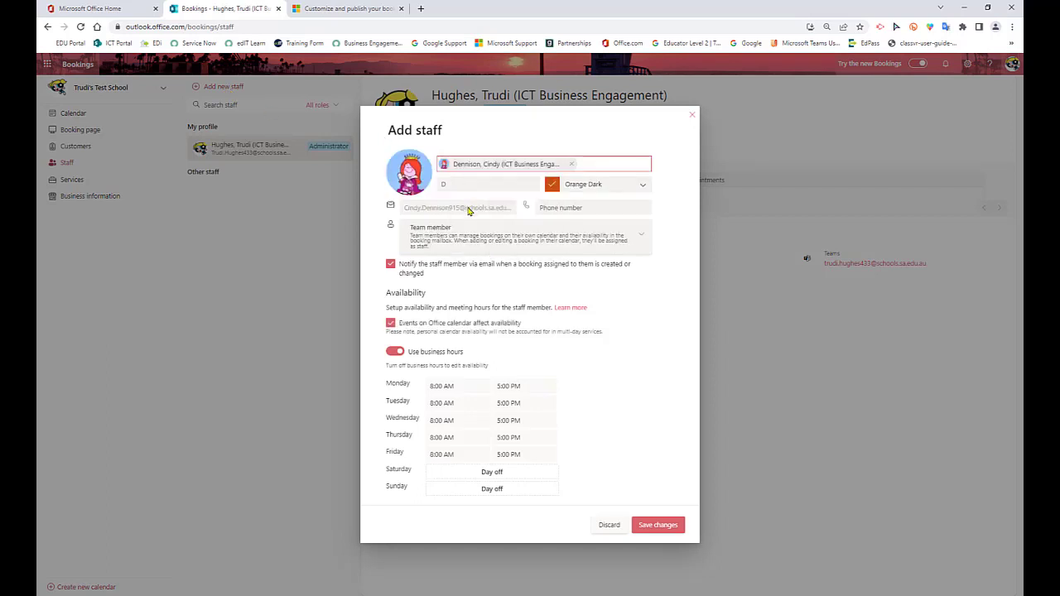
Review the available staff roles, keep Team member, and toggle whether events on the Office calendar affect availability
click(643, 239)
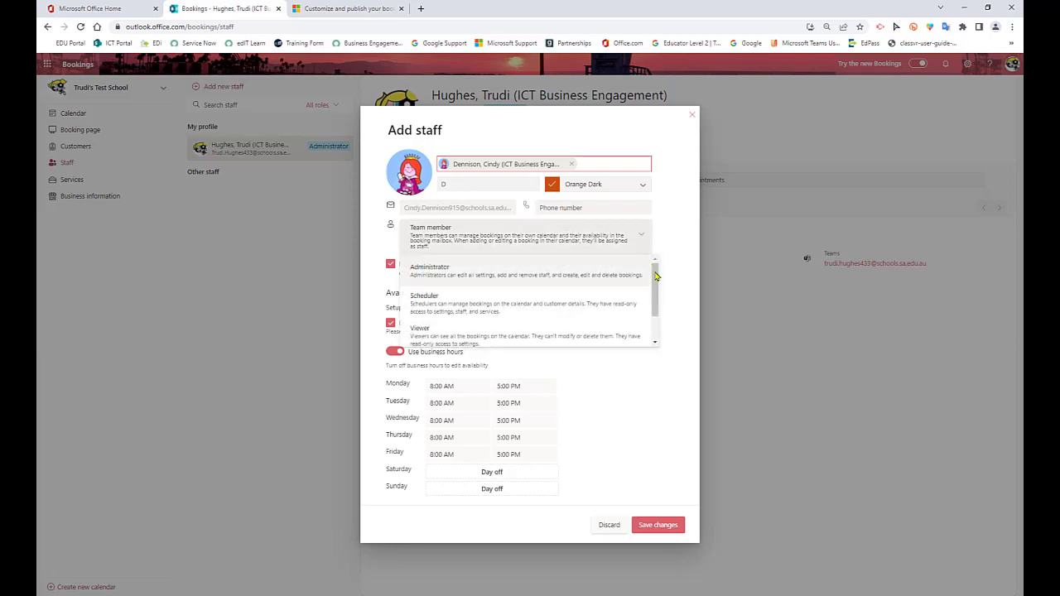
mouse_move(657, 281)
mouse_down()
mouse_move(659, 314)
mouse_move(658, 269)
mouse_up()
click(640, 239)
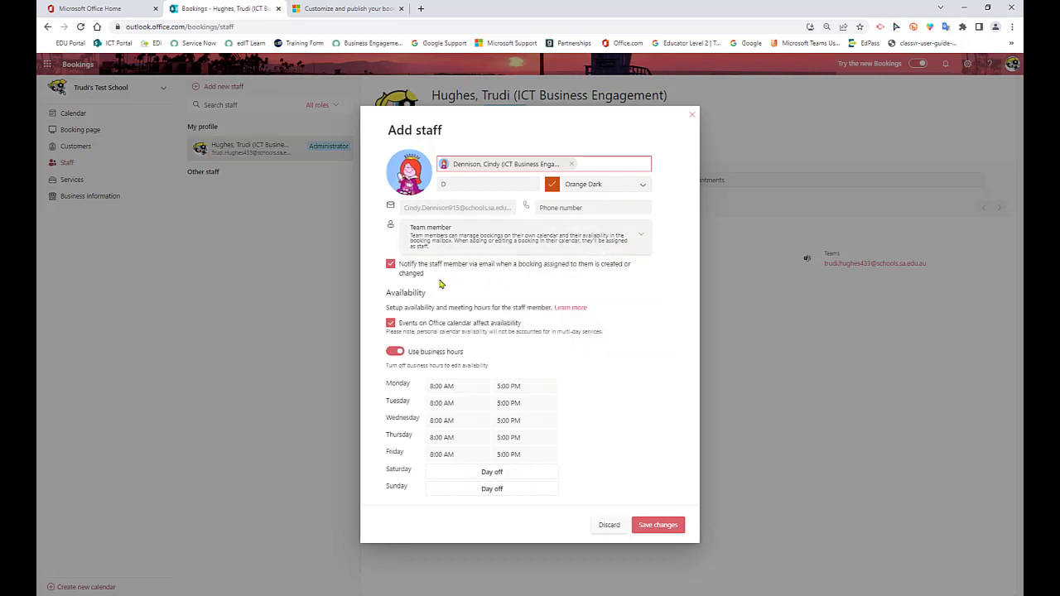
click(391, 324)
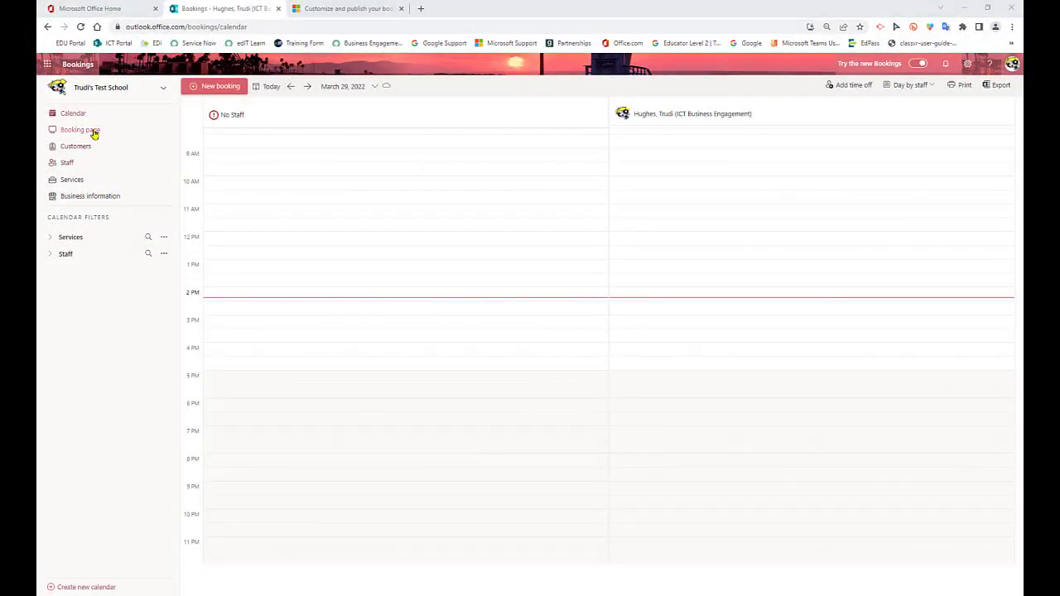
Set the booking page as available to anyone and disable direct search engine indexing of it
click(94, 133)
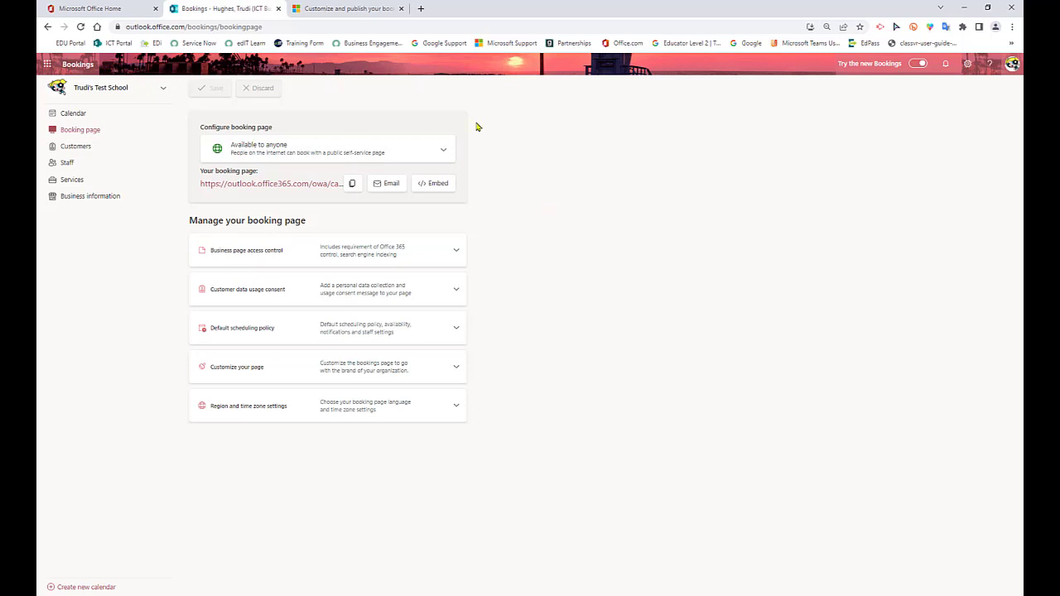
click(446, 152)
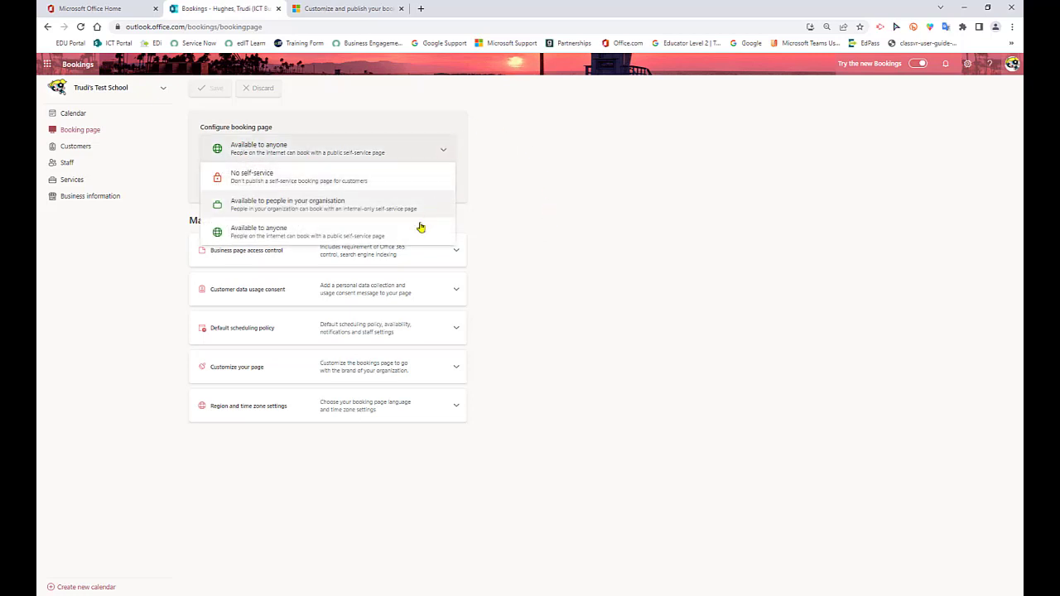
click(406, 238)
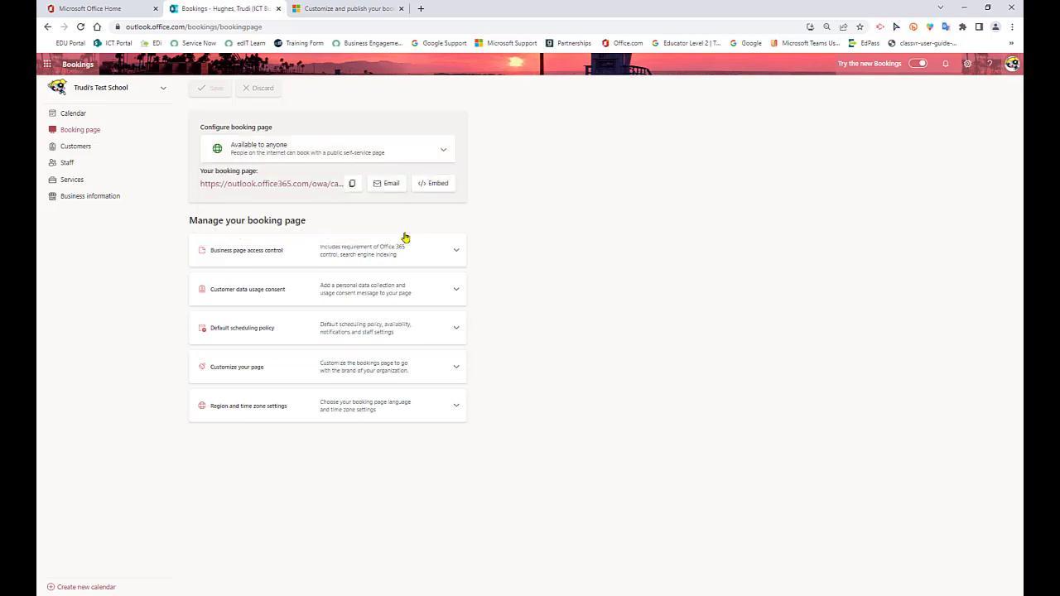
click(455, 253)
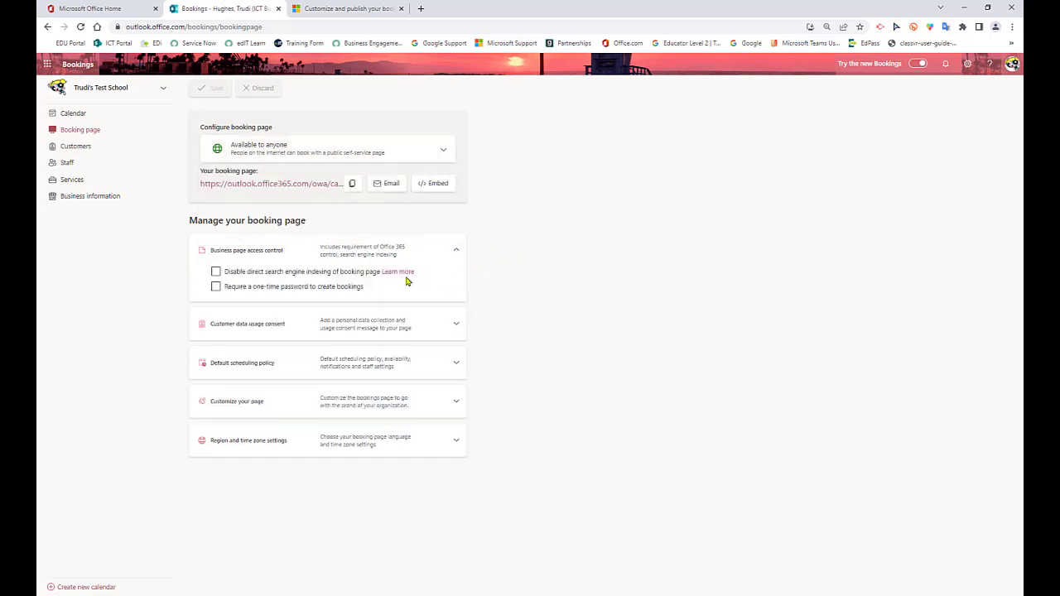
click(217, 274)
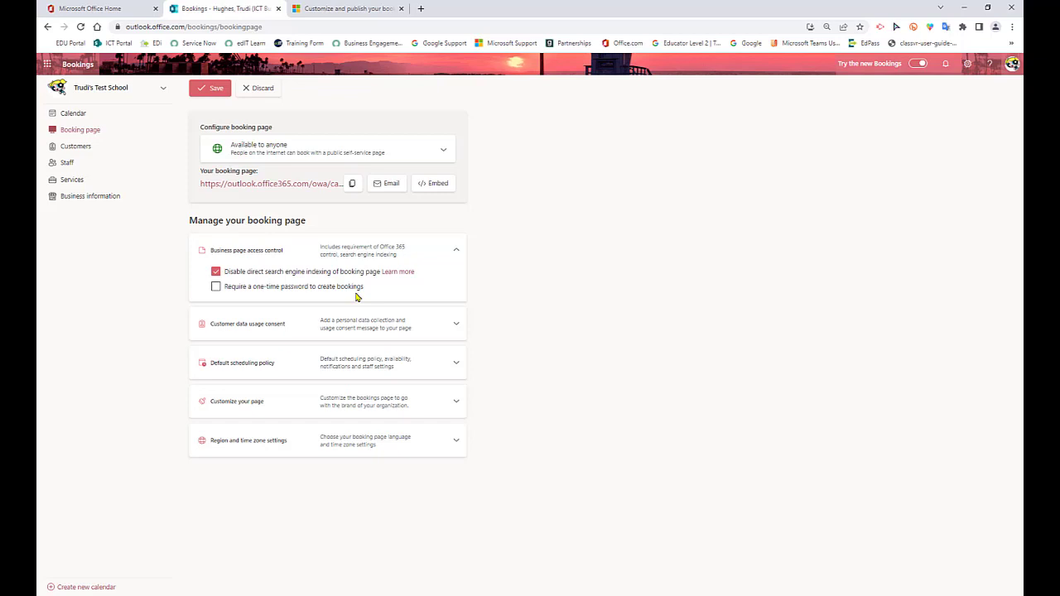
Enable the personal data collection and usage consent toggle on the booking page and activate its terms field
click(457, 326)
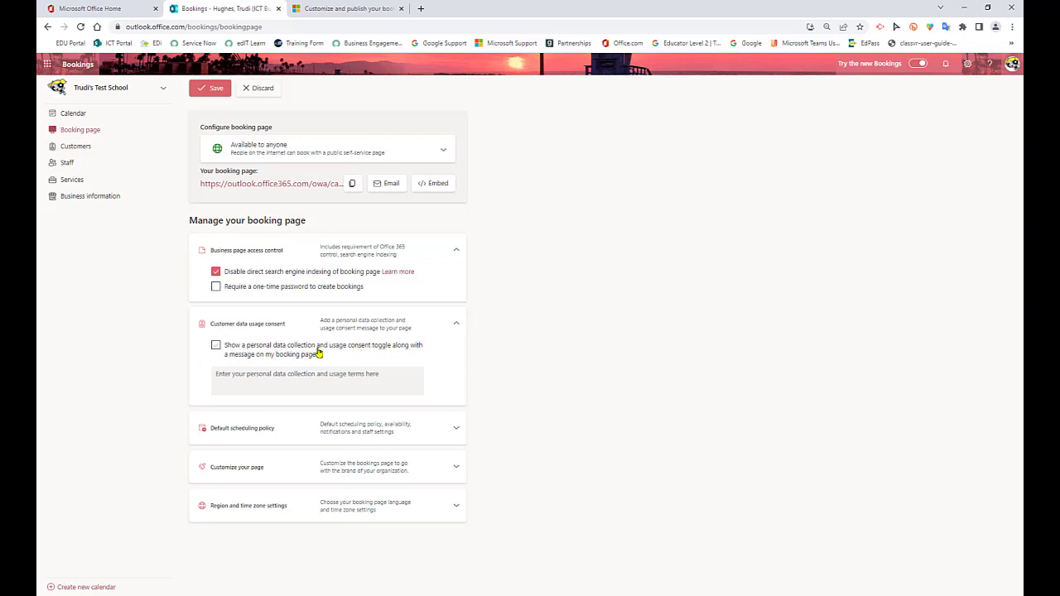
click(216, 346)
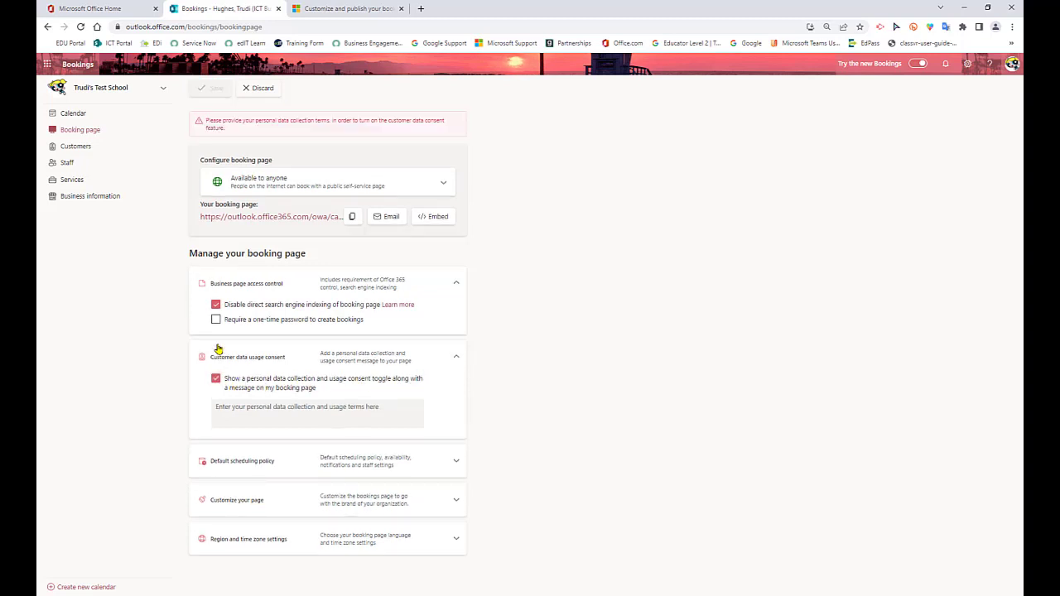
click(218, 407)
In the default scheduling policy, enable sending a meeting invite to the customer and set general availability to Not bookable
click(456, 465)
scroll(551, 478, down, 2)
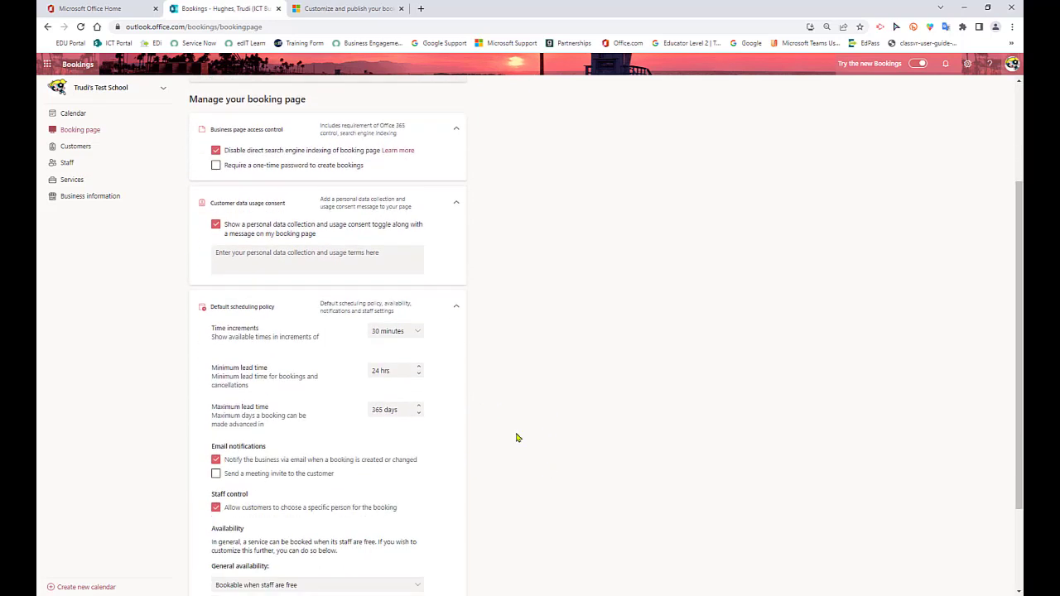
scroll(440, 481, down, 1)
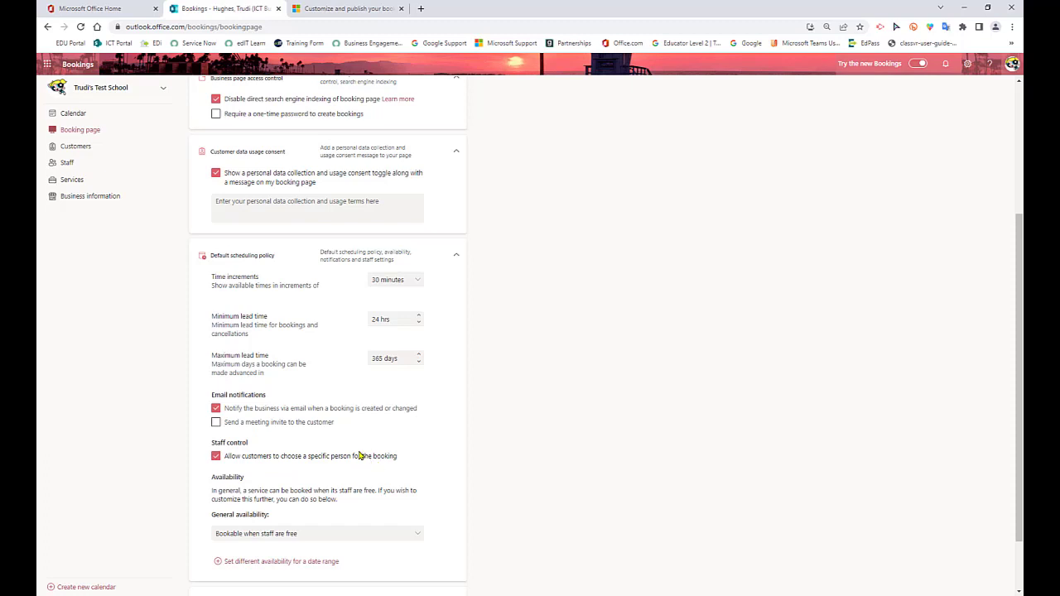
click(216, 424)
scroll(456, 483, down, 1)
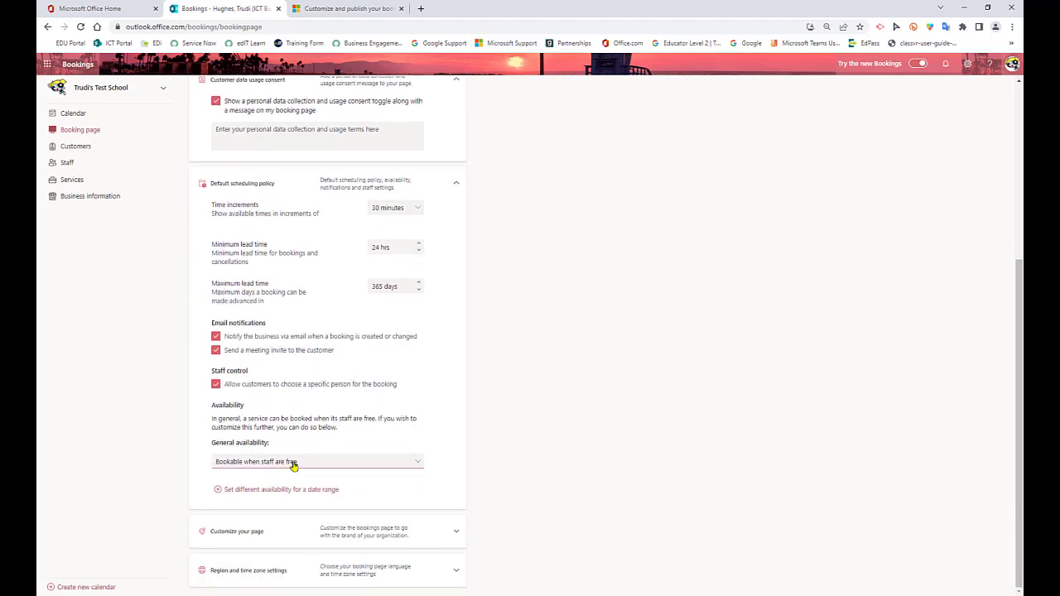
click(293, 466)
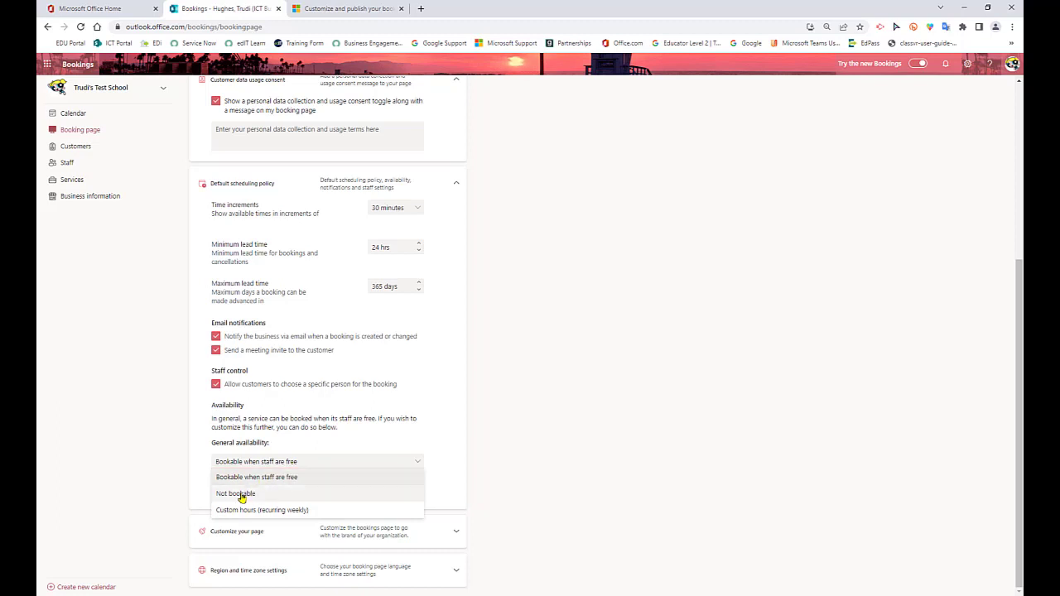
click(250, 495)
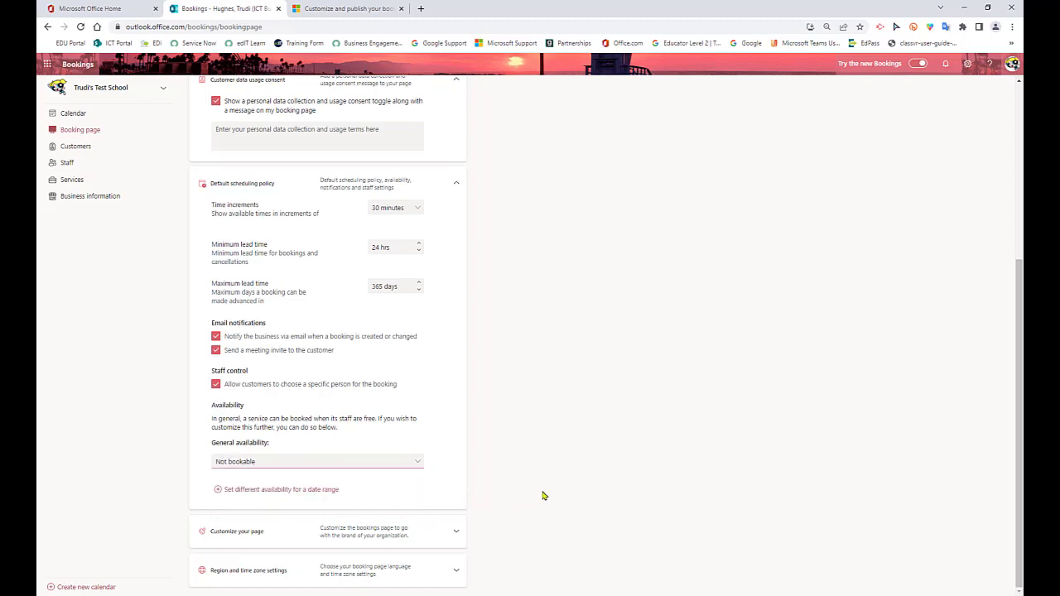
Customize the booking page with the New page template and the bright blue color theme
click(455, 534)
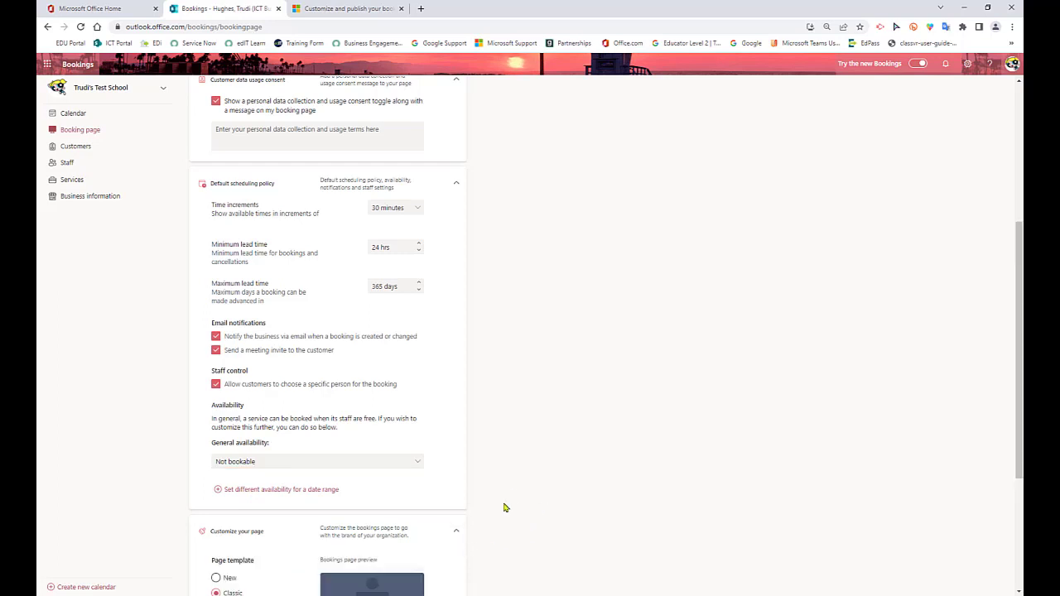
scroll(520, 495, down, 3)
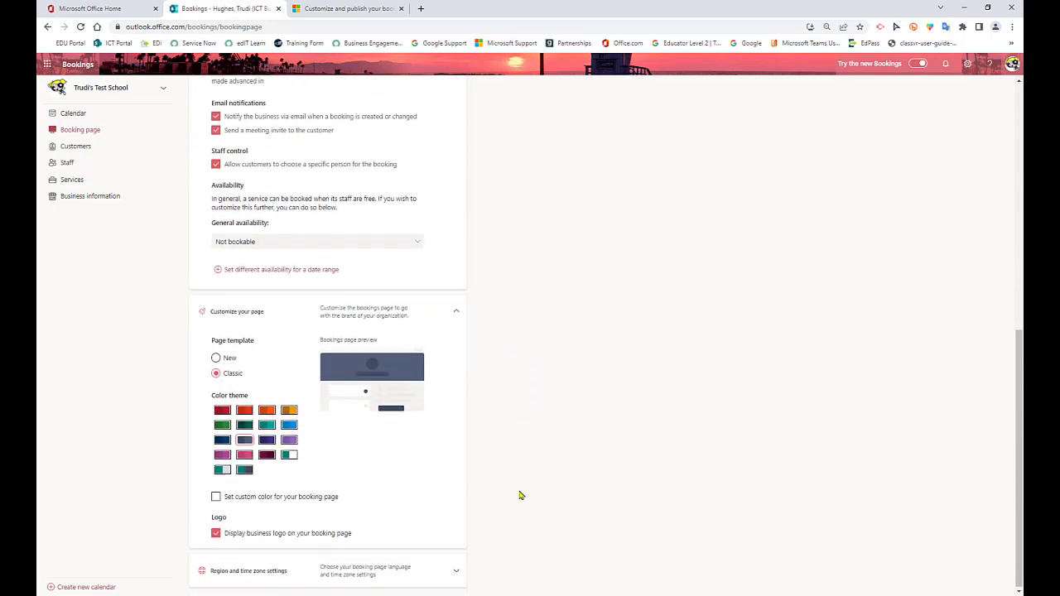
click(217, 358)
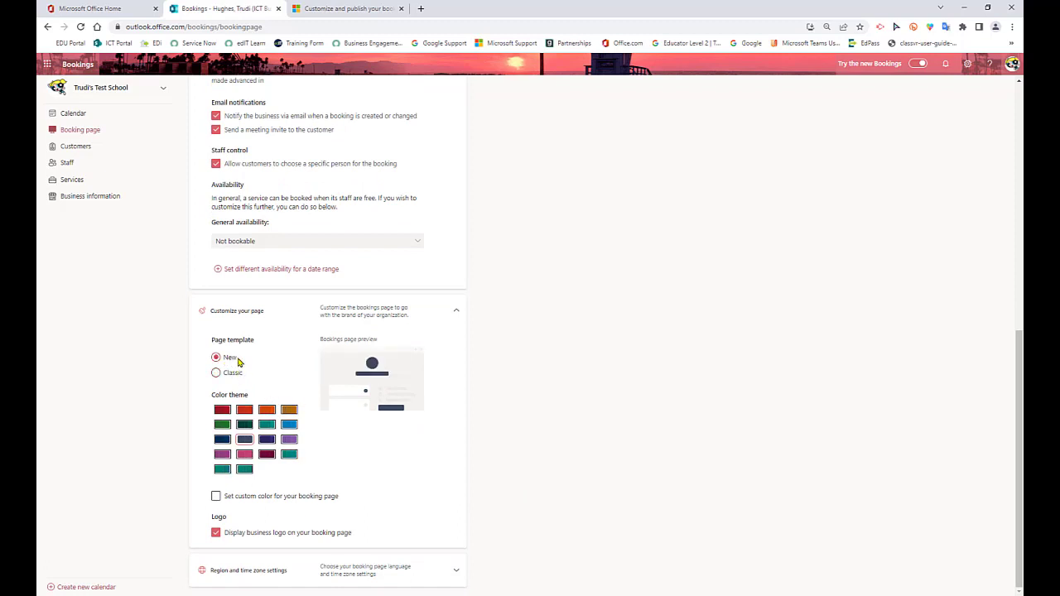
click(289, 426)
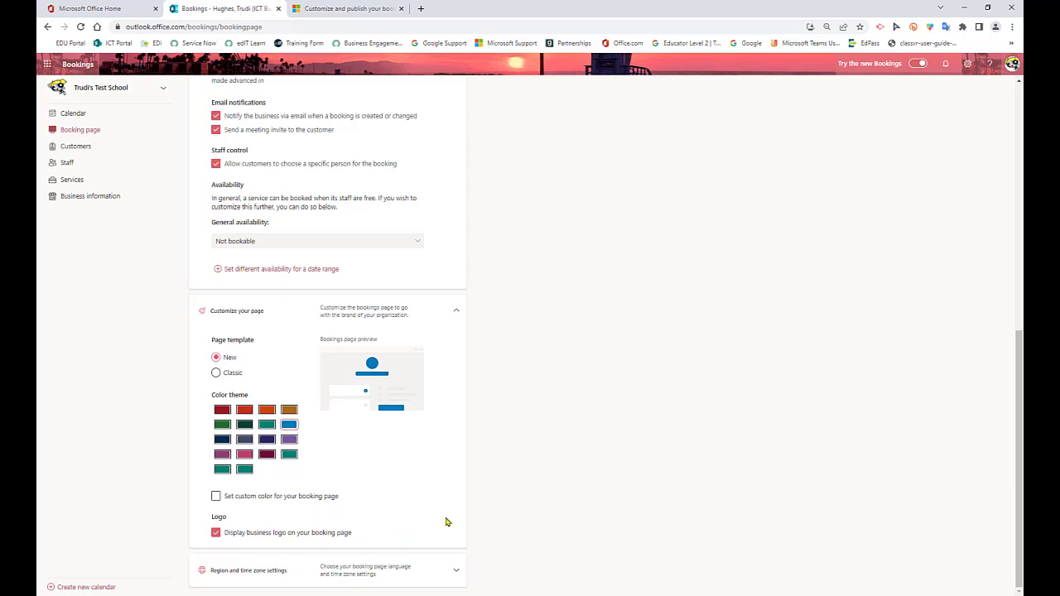
Set the booking page language to English (Australia) and always show time slots in the business time zone
click(456, 570)
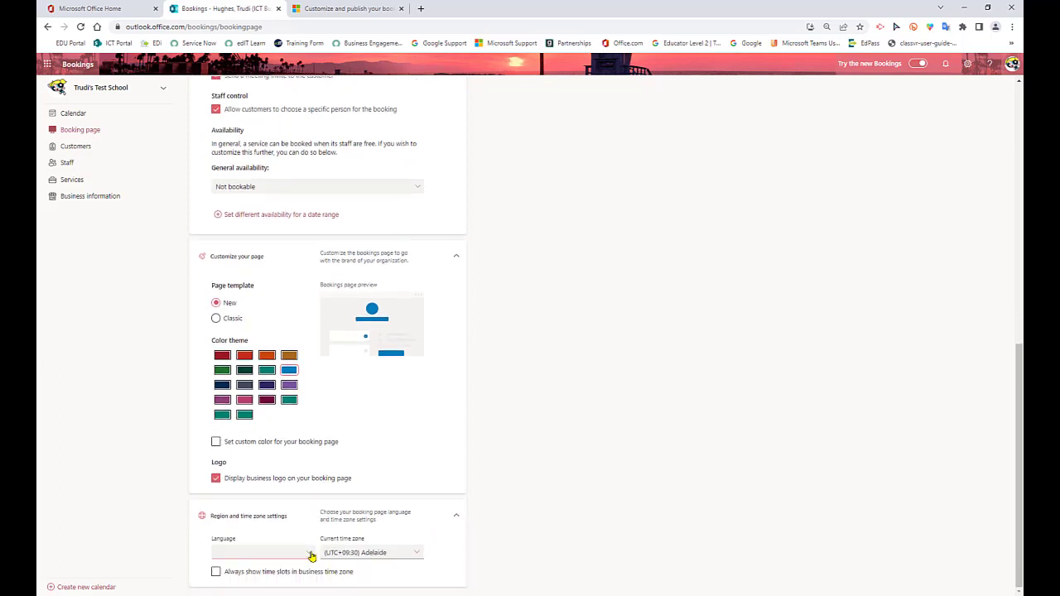
click(311, 555)
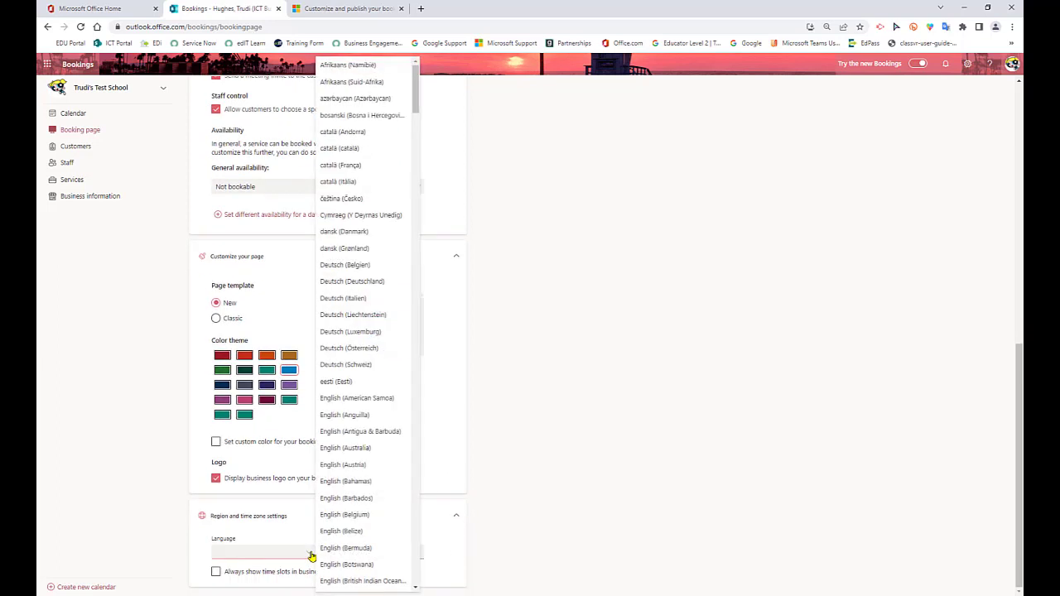
click(376, 449)
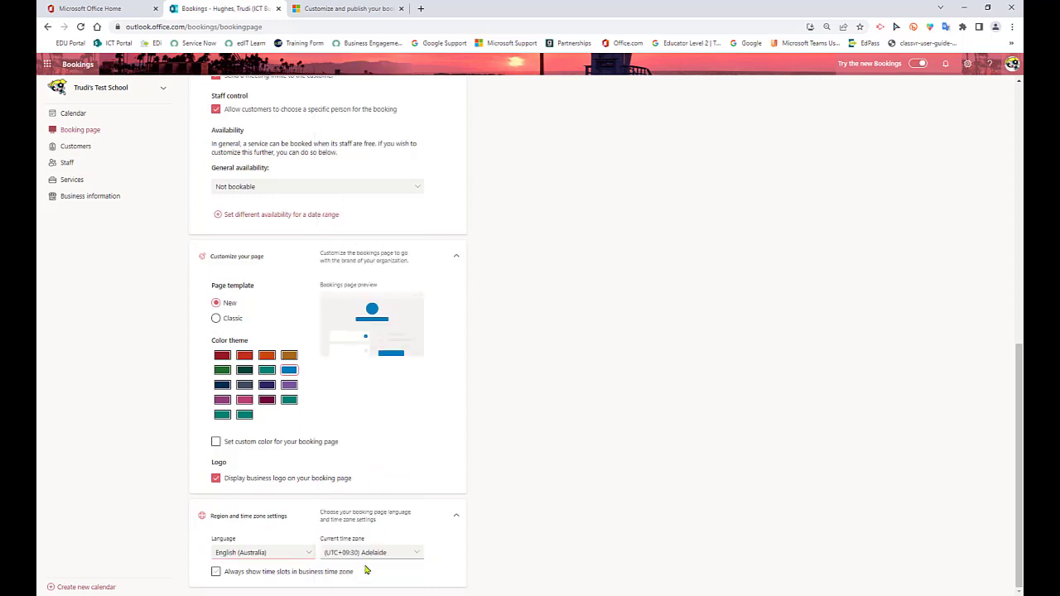
click(215, 573)
Turn off the personal data collection and usage consent option and save the booking page settings
scroll(501, 564, up, 10)
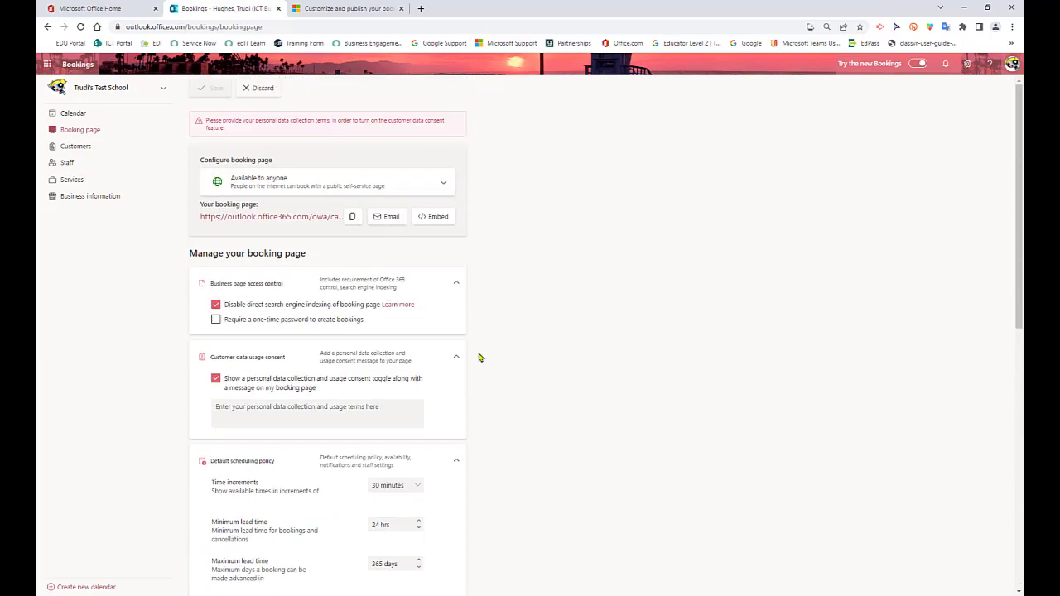
click(215, 381)
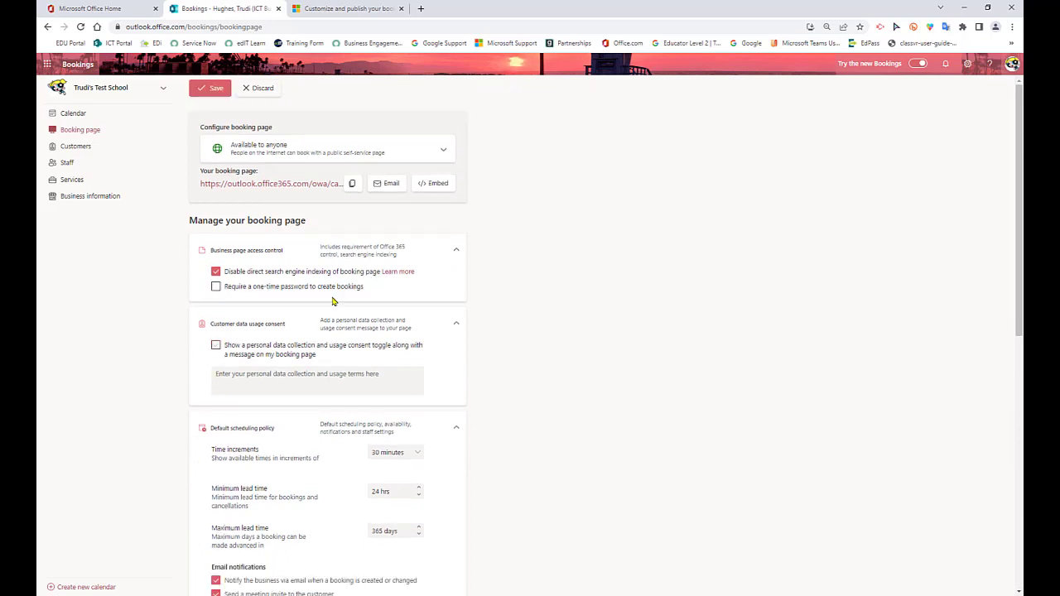
click(213, 89)
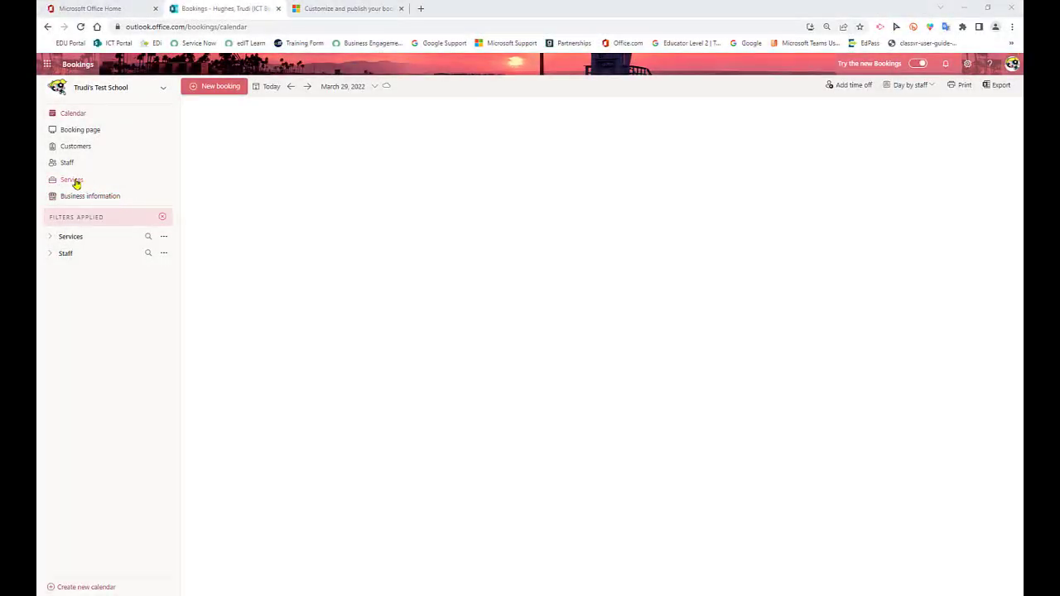
Add a new service named Parent Teacher Meetings Term 1
click(73, 181)
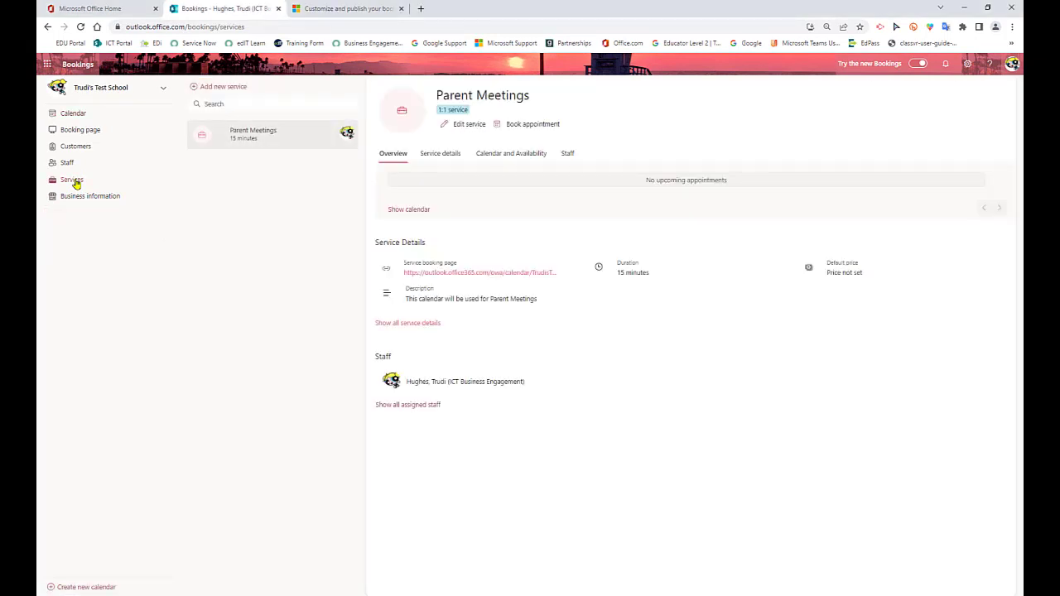
mouse_move(225, 142)
click(236, 91)
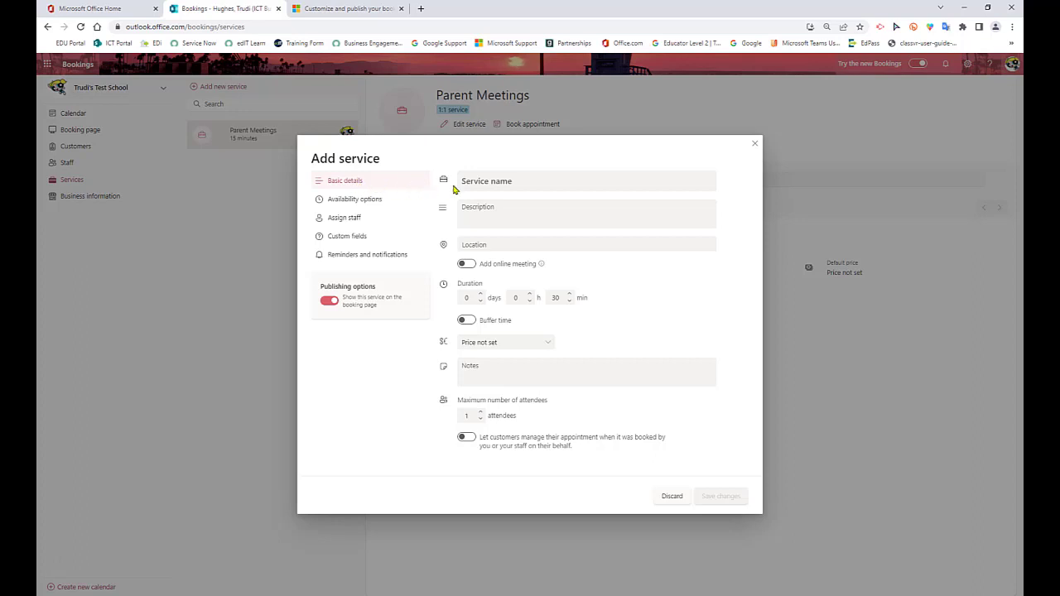
click(480, 182)
text(Pa)
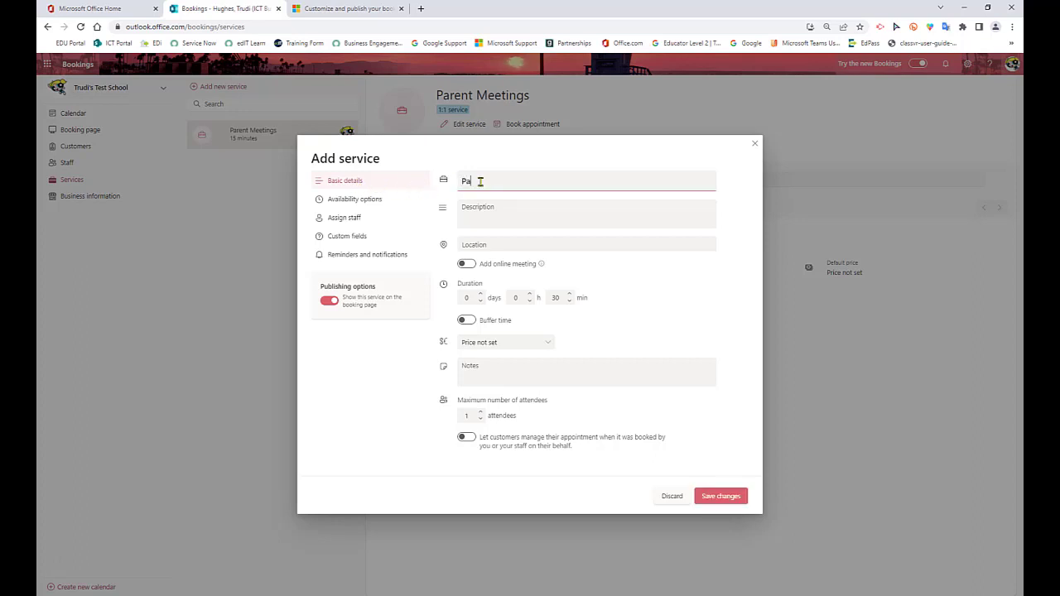
text(rent Teacher Meetings Term 1)
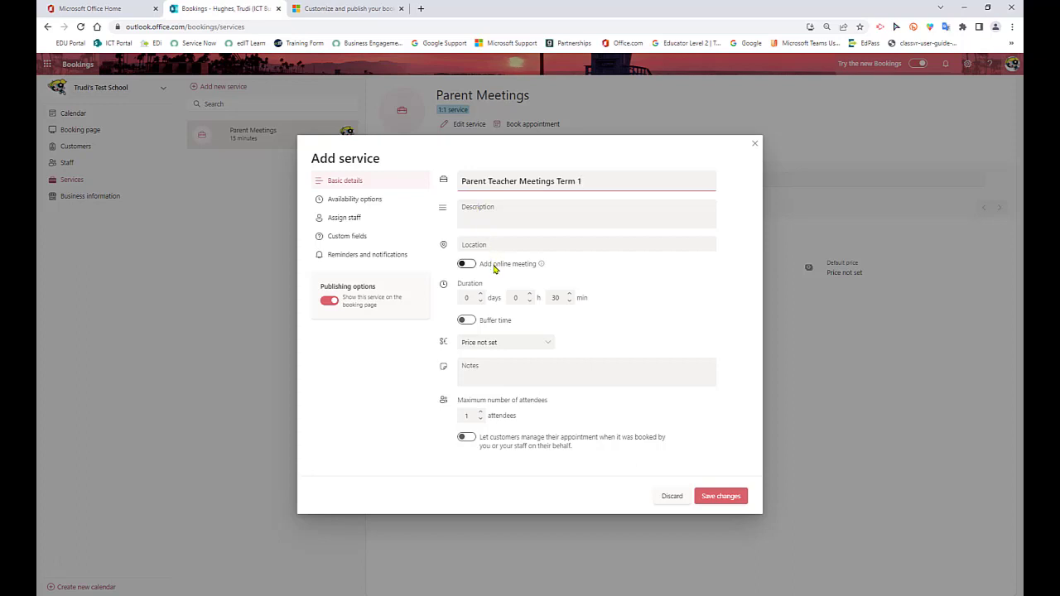
Switch the service's online meeting option on and back off, then enable buffer time and increase the minutes after each appointment
click(467, 264)
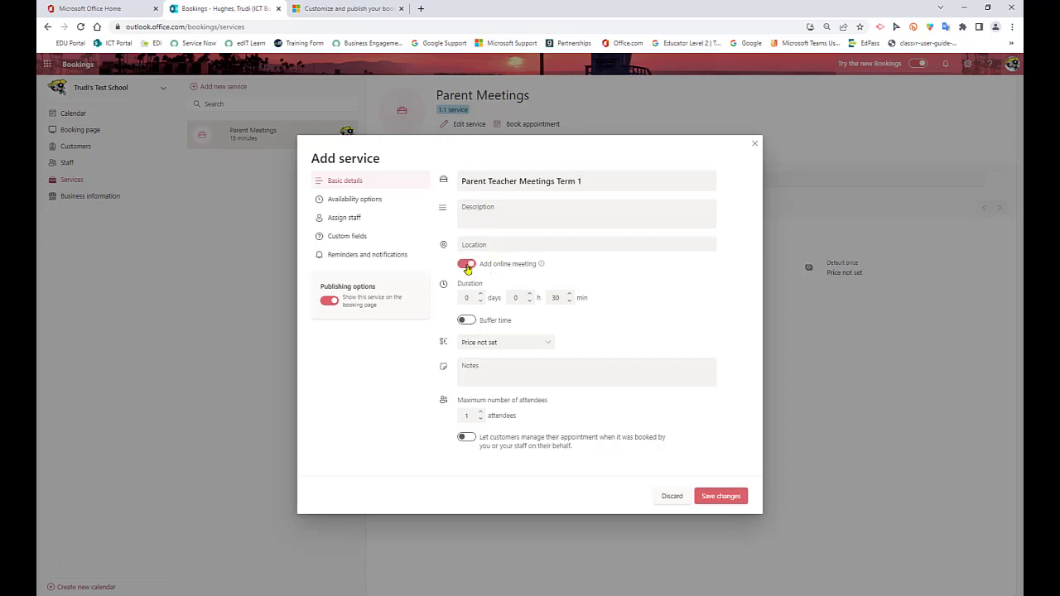
click(467, 265)
click(469, 321)
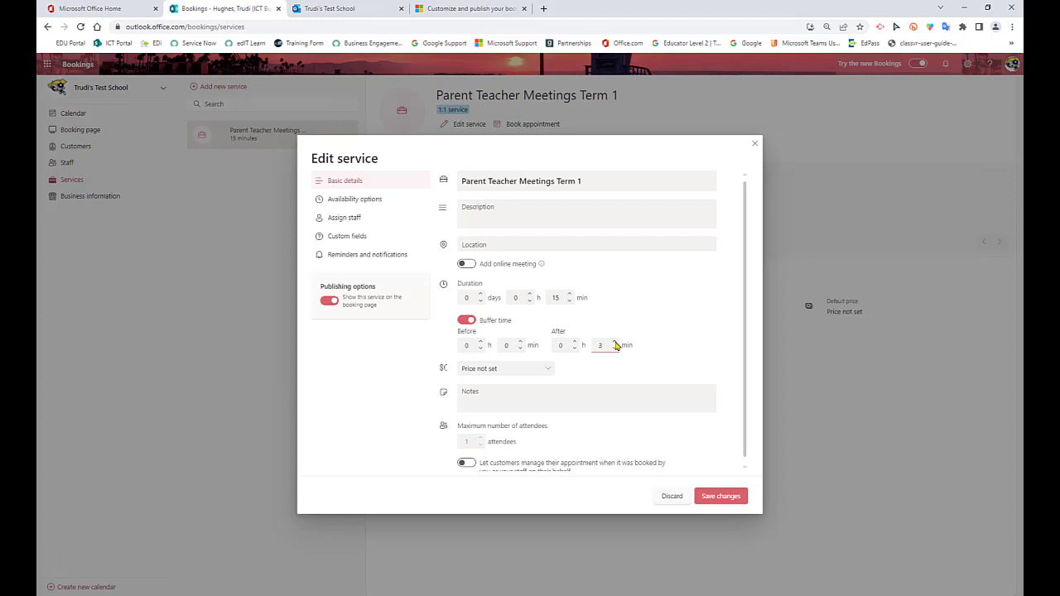
click(616, 344)
Replace the service's default scheduling policy with time increments of 20 minutes and a maximum lead time of 14 days
click(361, 201)
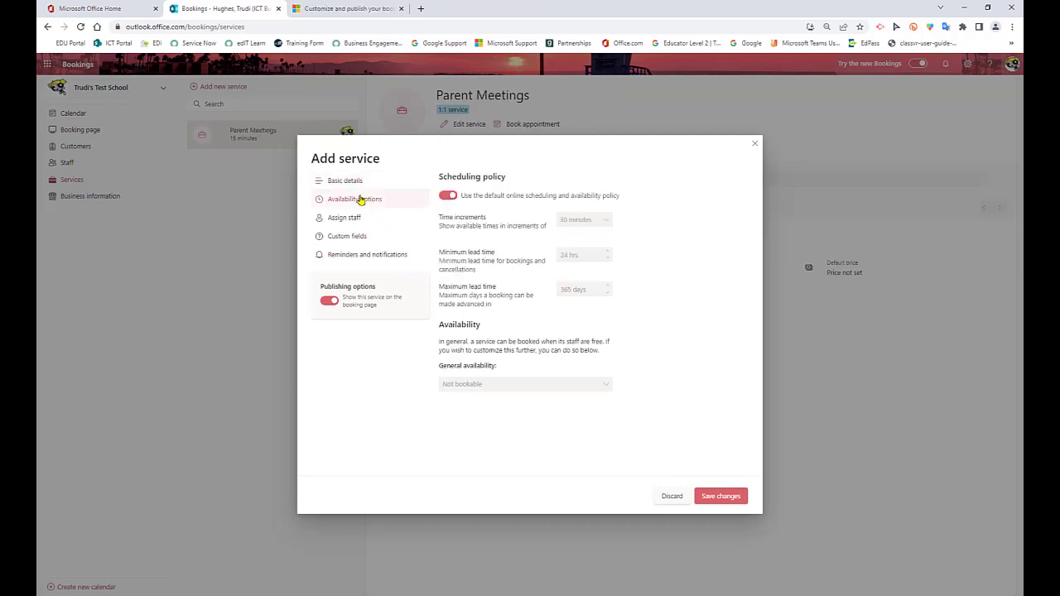
click(449, 196)
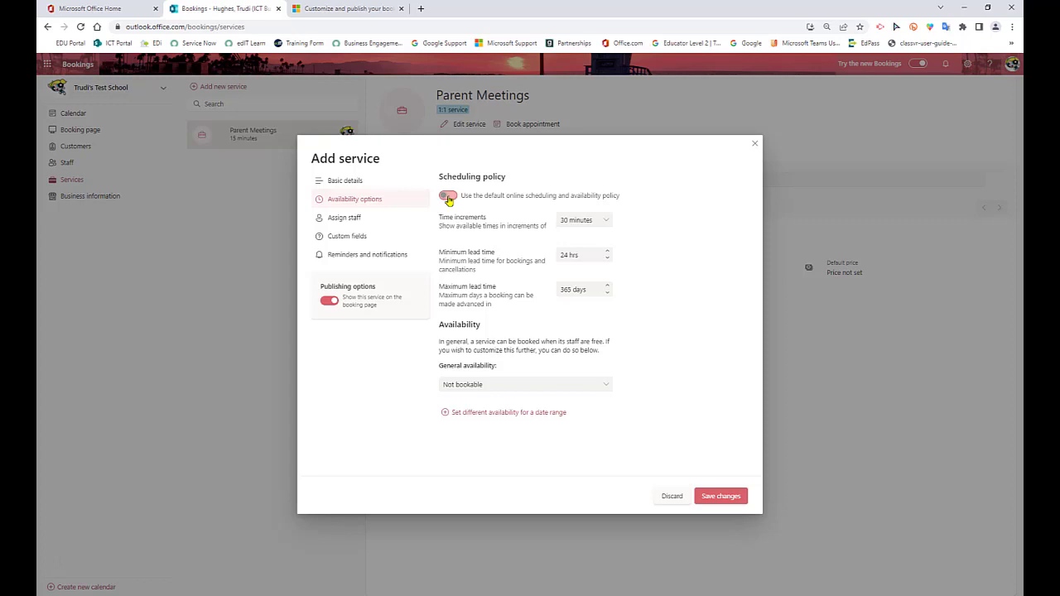
click(448, 198)
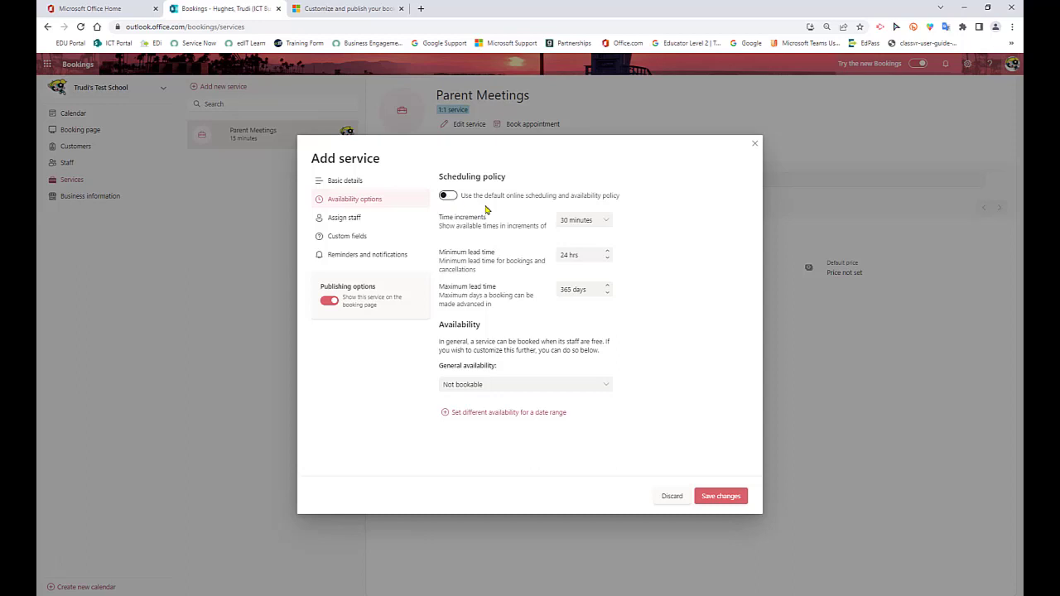
click(600, 222)
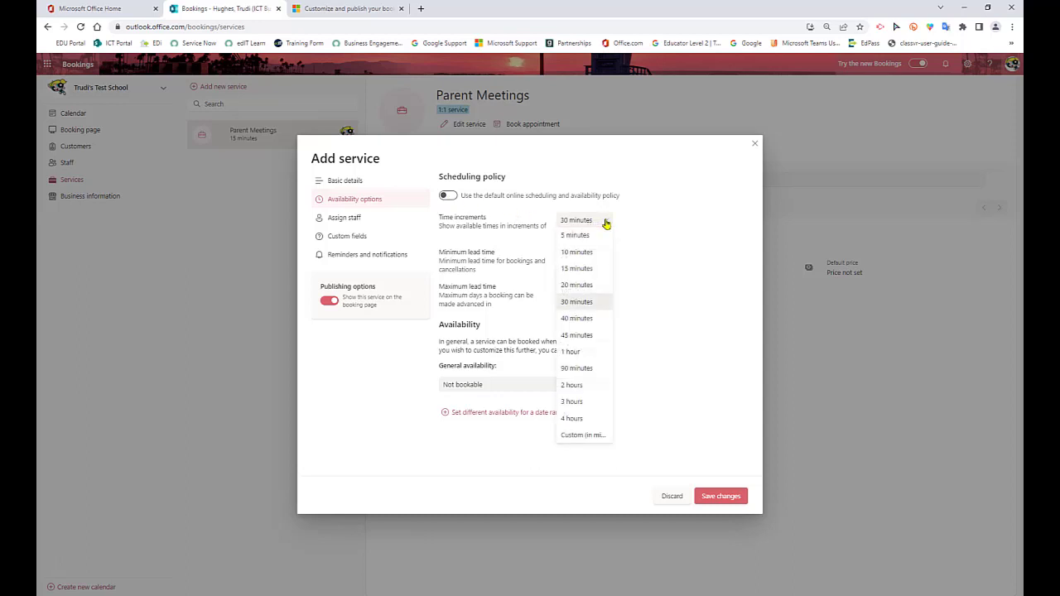
click(583, 287)
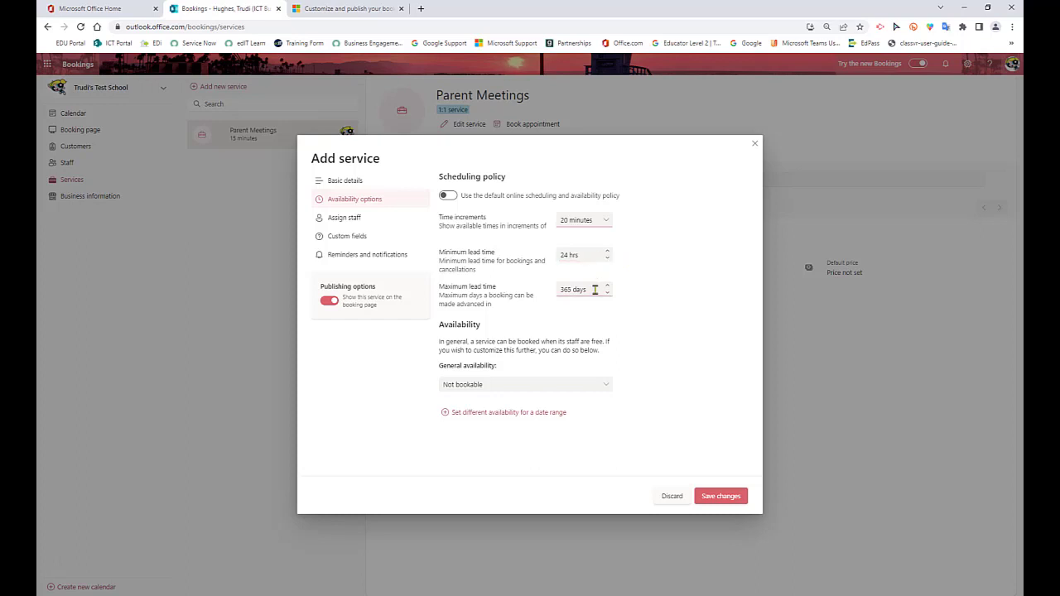
triple_click(570, 289)
text(14 days)
Add a separate availability date range to the service, starting and ending on 4/04/2022
click(471, 414)
scroll(658, 397, down, 1)
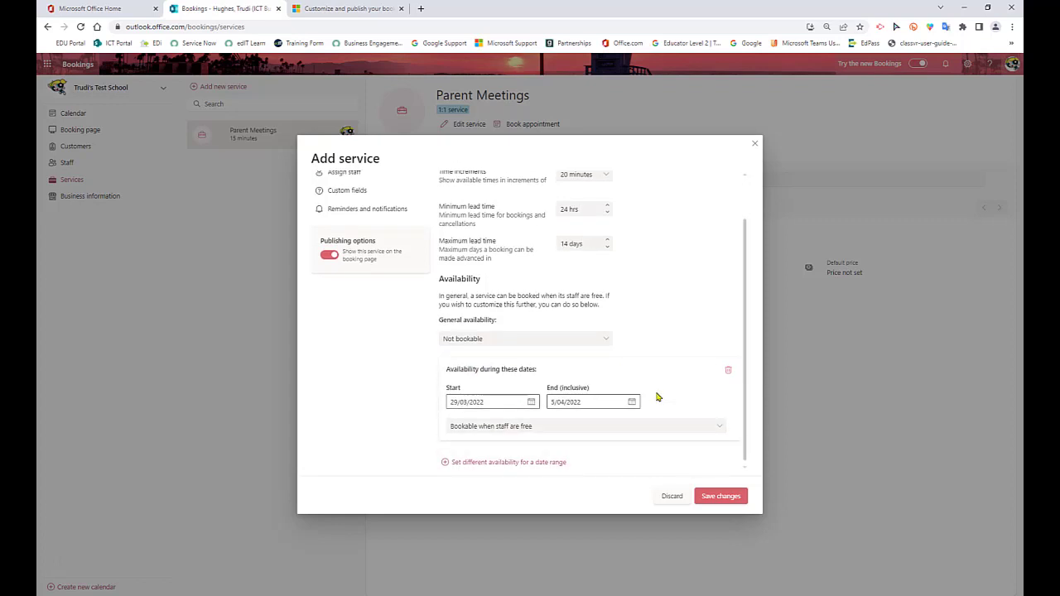
click(532, 402)
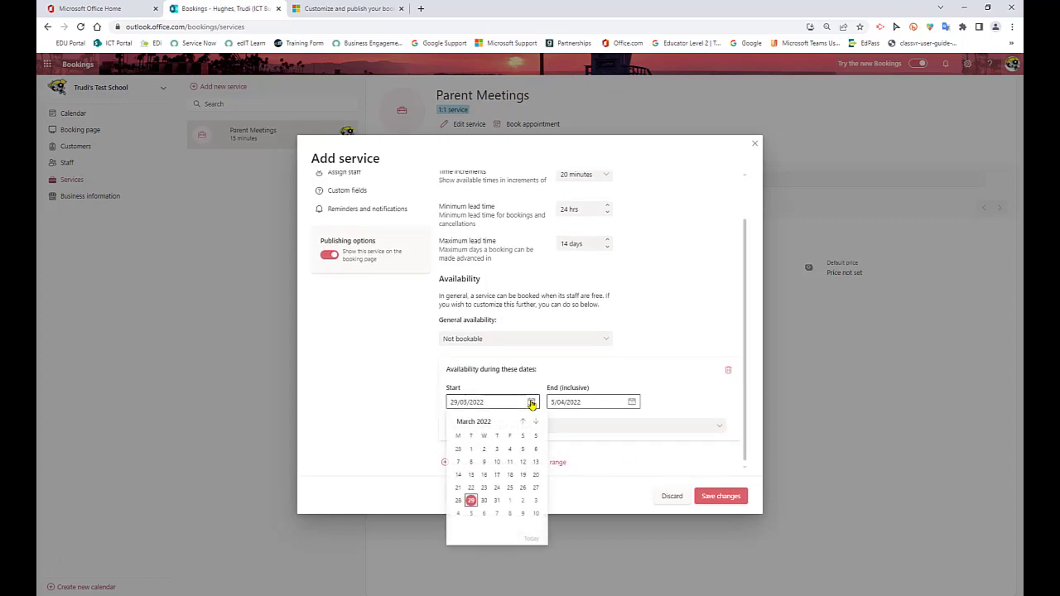
click(458, 513)
click(632, 402)
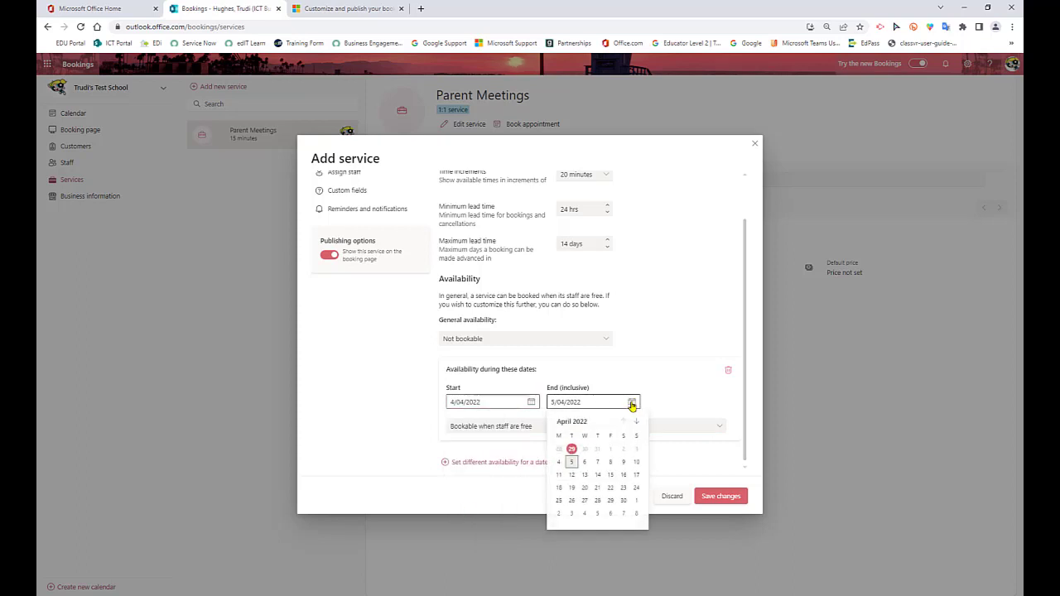
click(561, 466)
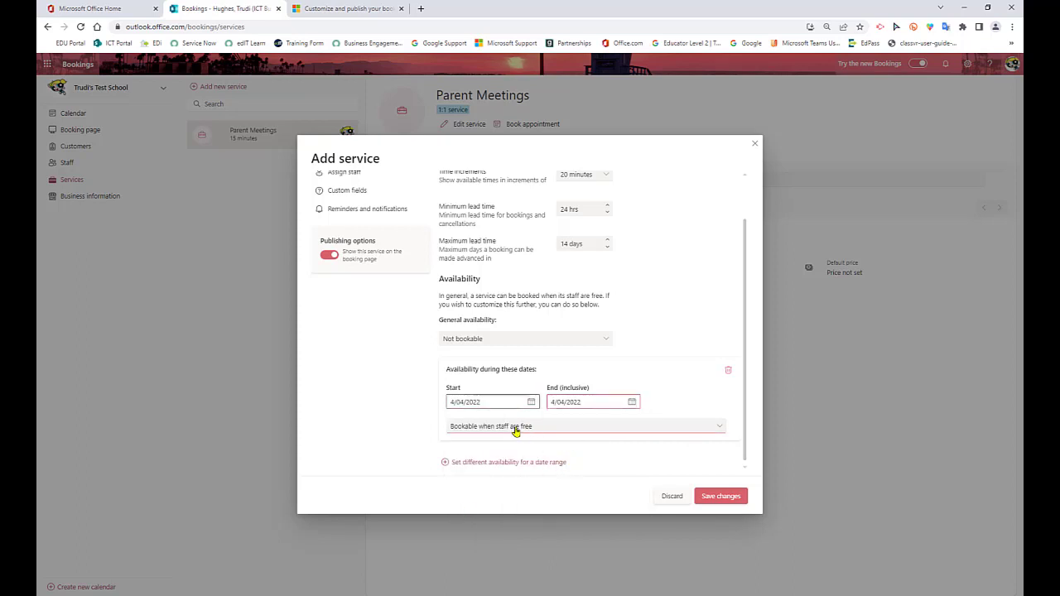
Switch the date range to custom recurring weekly hours and set Monday to 9:00 AM to 11:00 AM
click(516, 427)
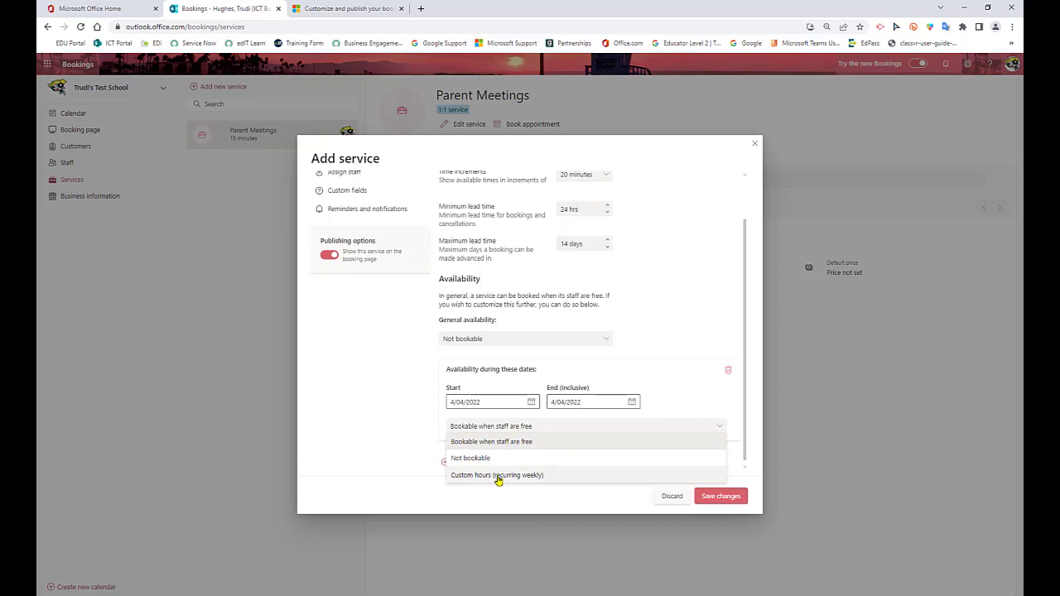
click(498, 477)
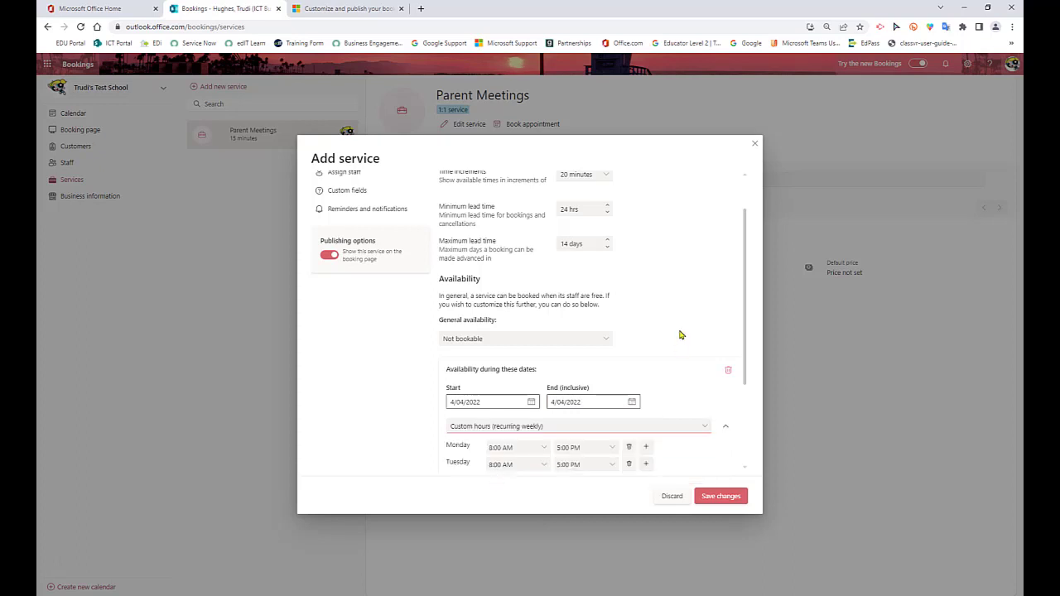
scroll(681, 335, down, 3)
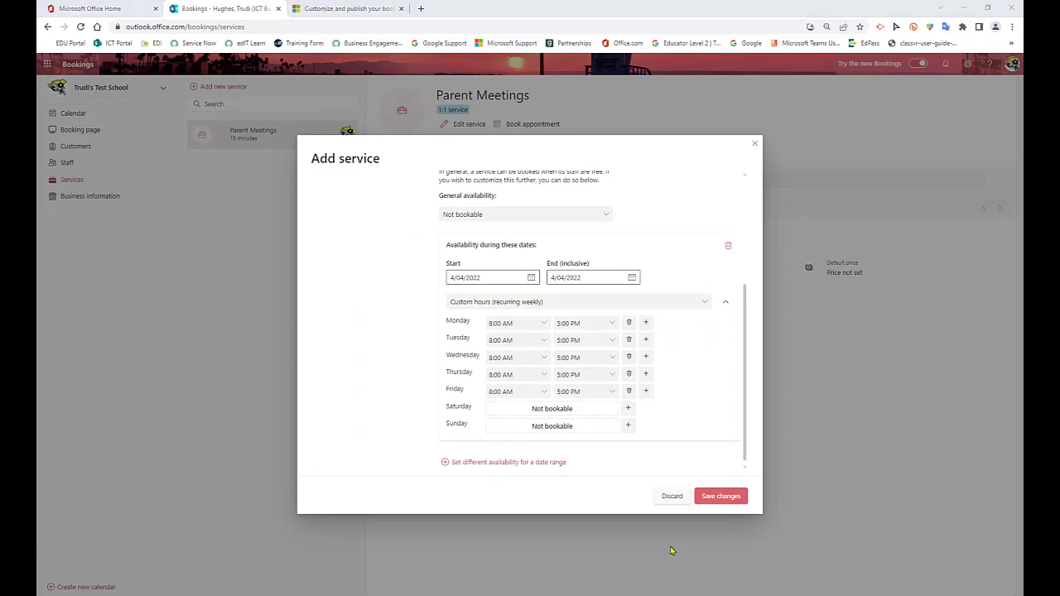
click(540, 323)
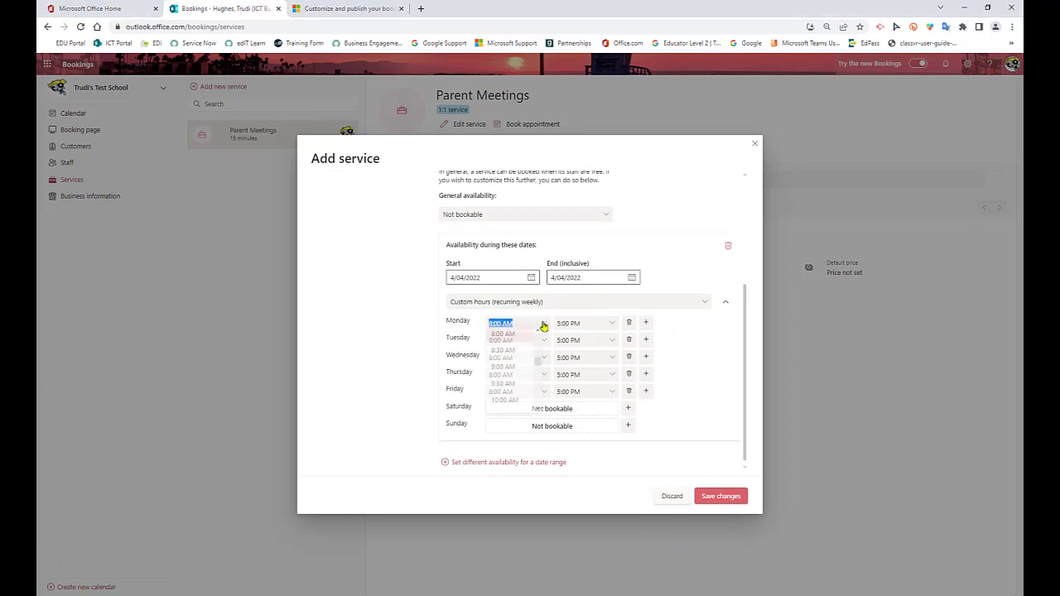
click(516, 359)
click(613, 323)
click(592, 374)
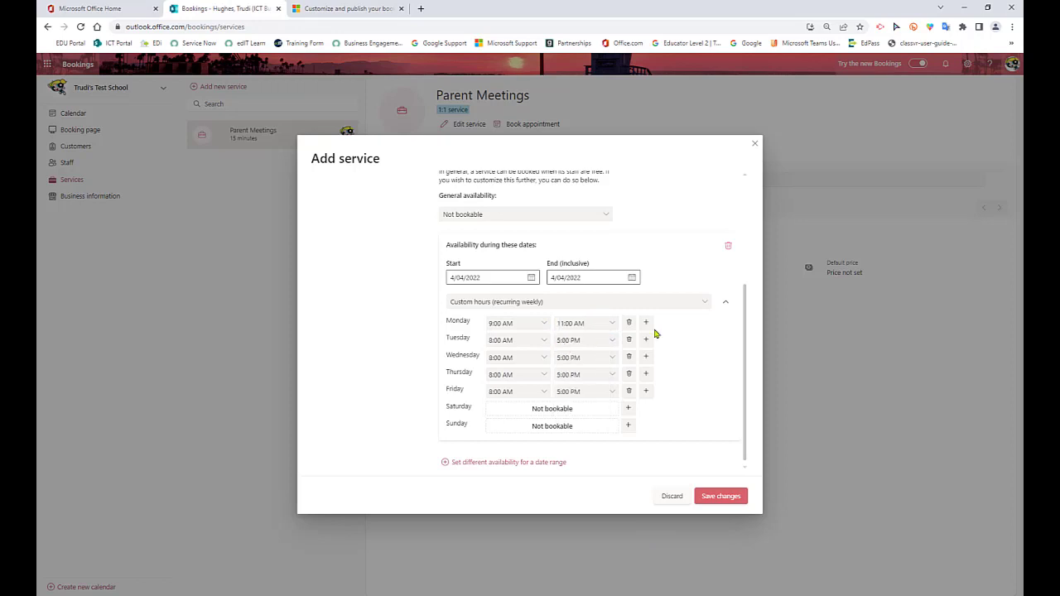
Add a second Monday time slot from 1:00 PM to 4:00 PM to the 4/04/2022 date range
click(647, 322)
click(544, 341)
click(505, 418)
click(613, 340)
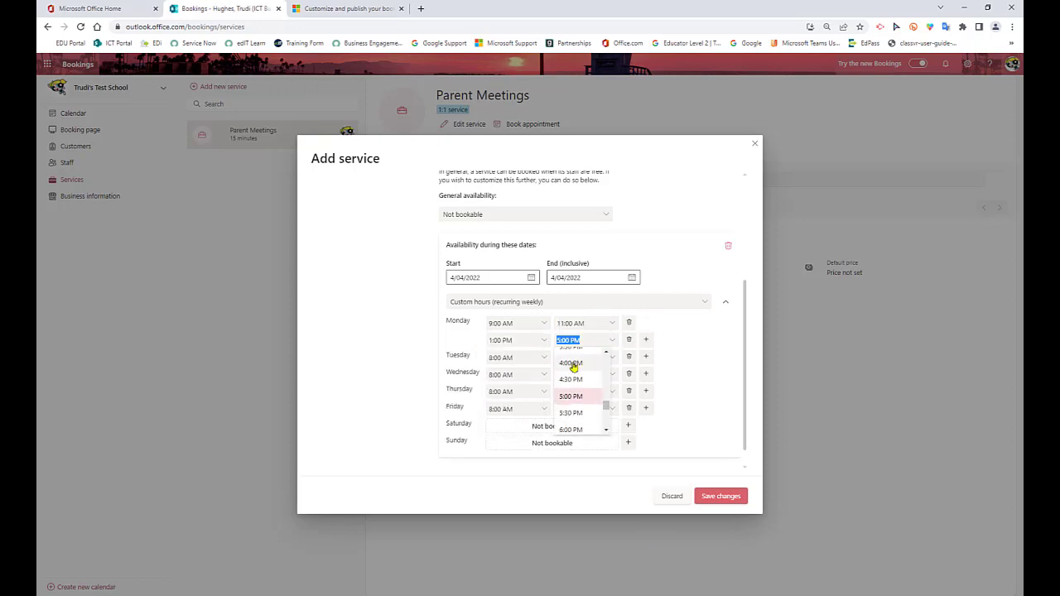
click(599, 374)
Remove the bookable hours for Tuesday, Wednesday, Thursday and Friday from the 4/04/2022 date range
click(629, 359)
click(629, 375)
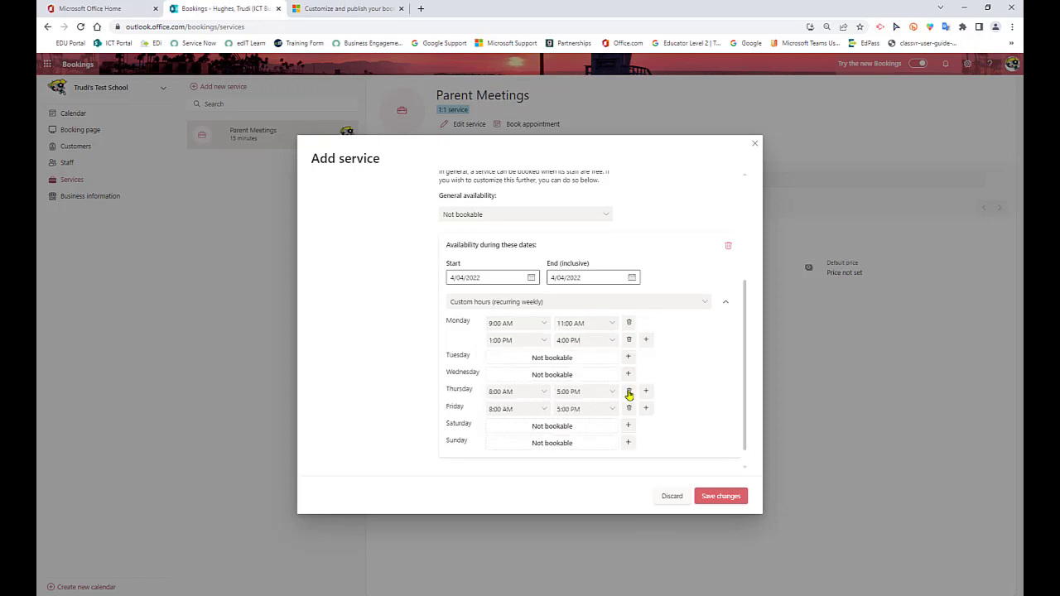
click(629, 391)
click(629, 408)
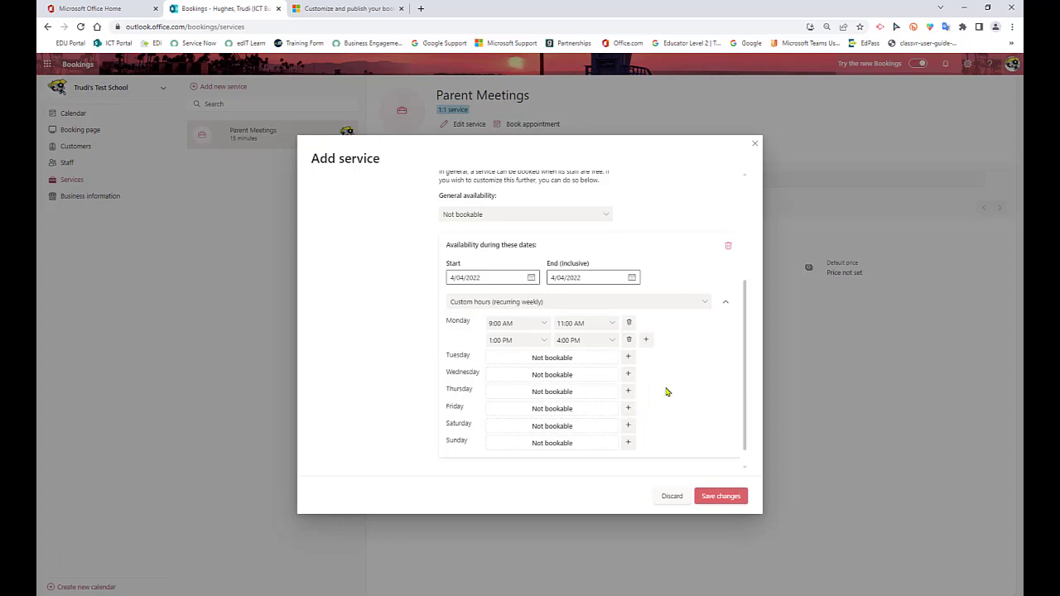
Add another availability date range that starts and ends on 5/04/2022 and give it custom recurring weekly hours
scroll(672, 374, down, 2)
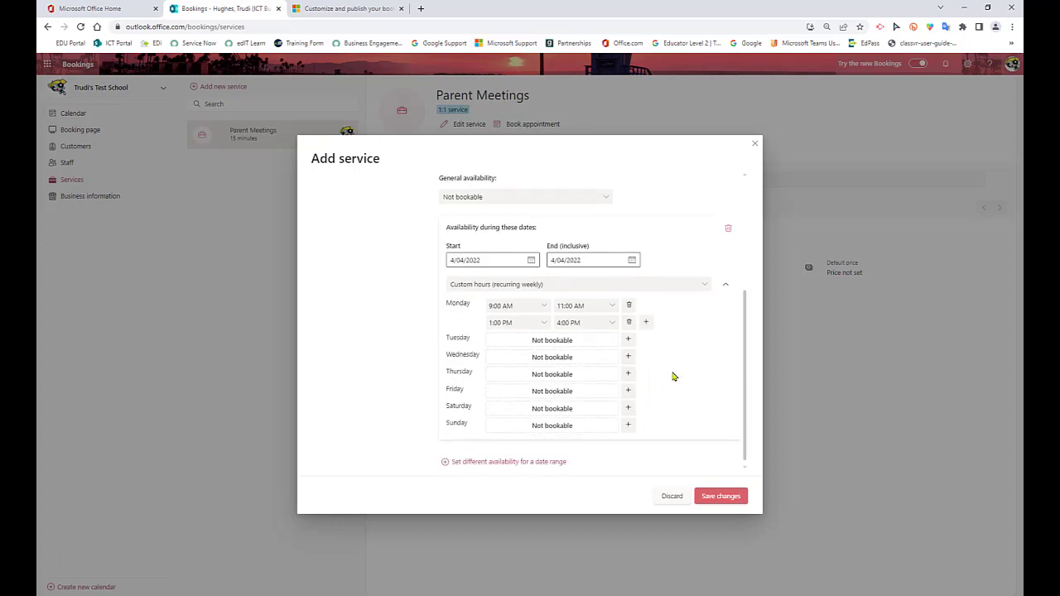
click(507, 462)
scroll(644, 429, down, 3)
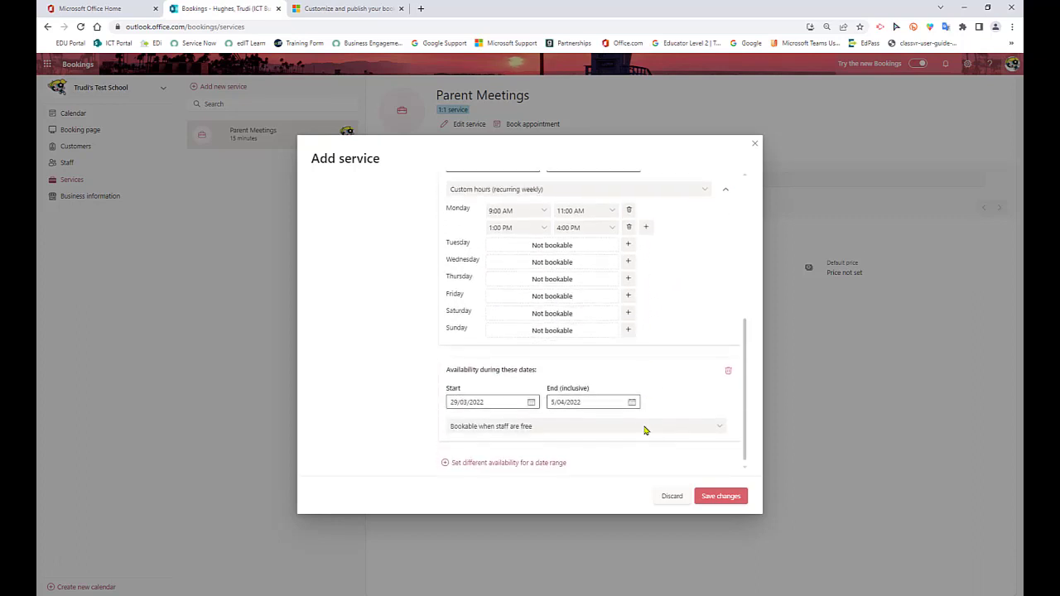
click(532, 403)
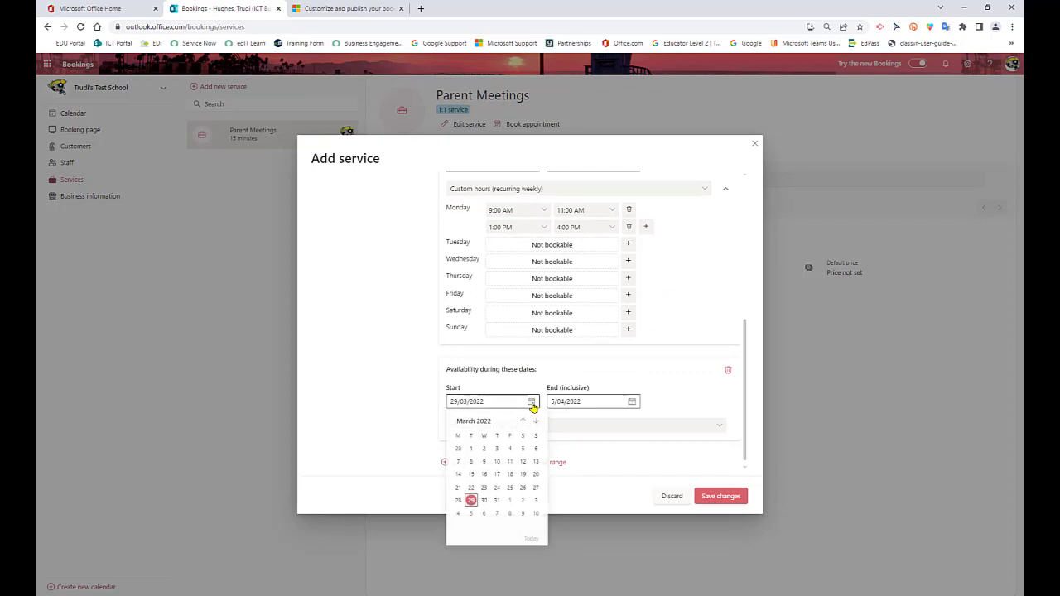
click(472, 515)
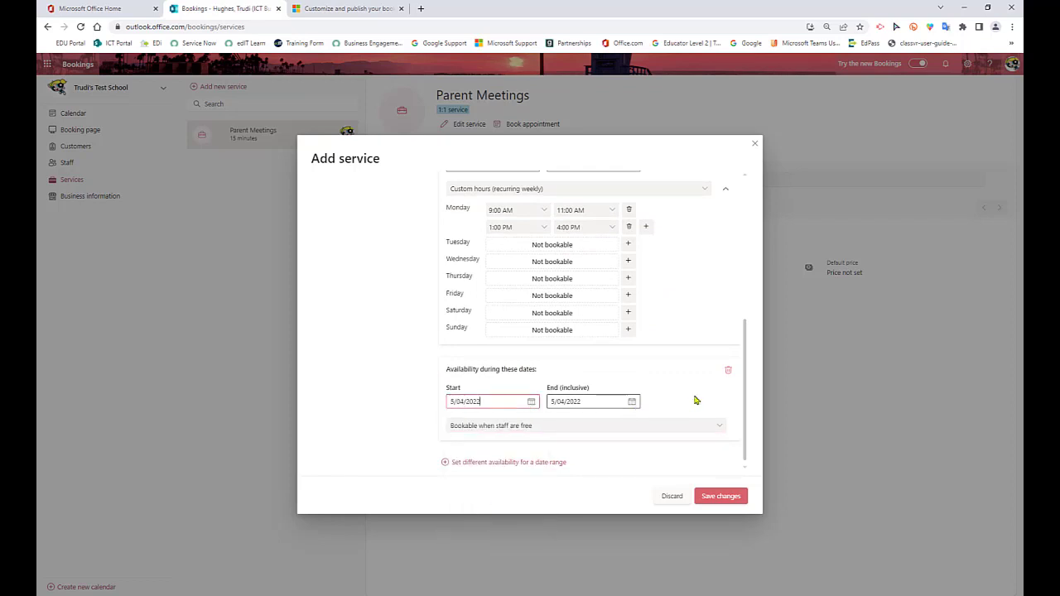
click(545, 426)
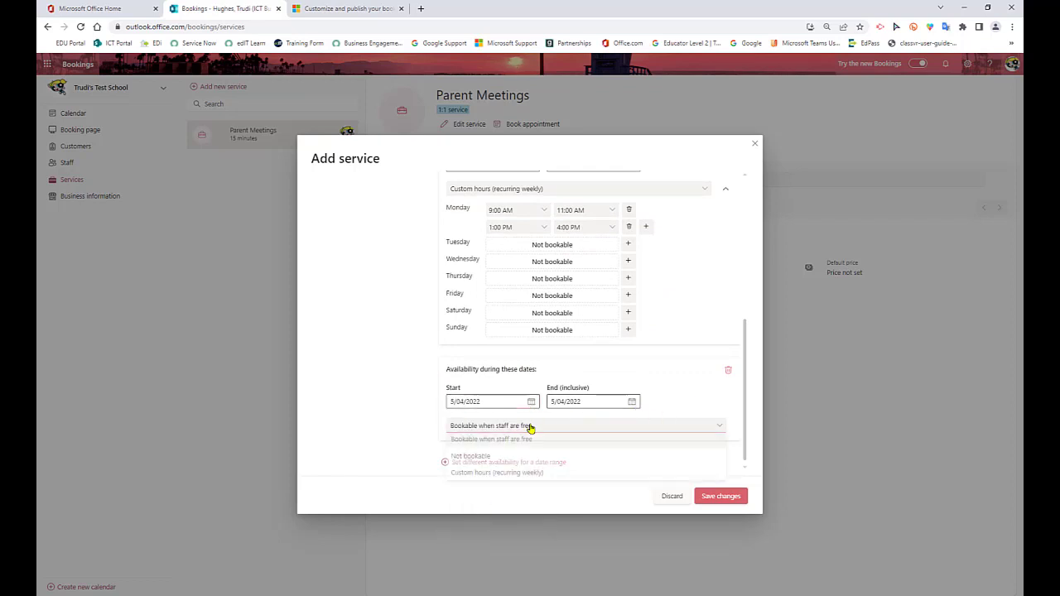
click(525, 476)
Set the Tuesday hours of the 5/04/2022 date range to 9:30 AM to 11:30 AM
scroll(647, 421, down, 3)
click(543, 341)
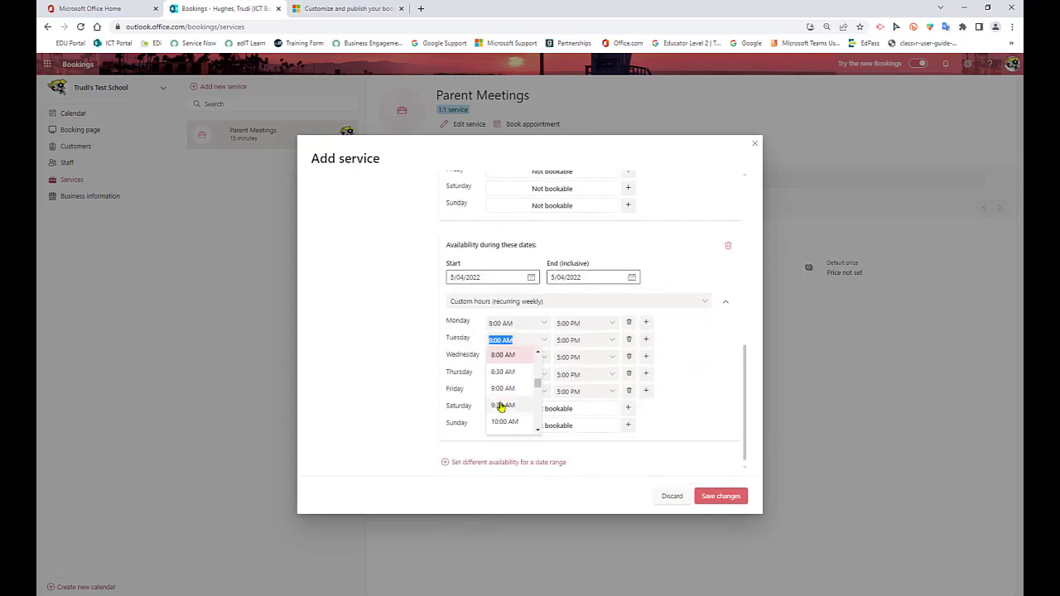
click(502, 405)
click(613, 342)
scroll(579, 395, up, 3)
click(579, 428)
Add a second Tuesday time slot from 12:30 PM to 3:30 PM to the 5/04/2022 date range
click(646, 341)
click(545, 360)
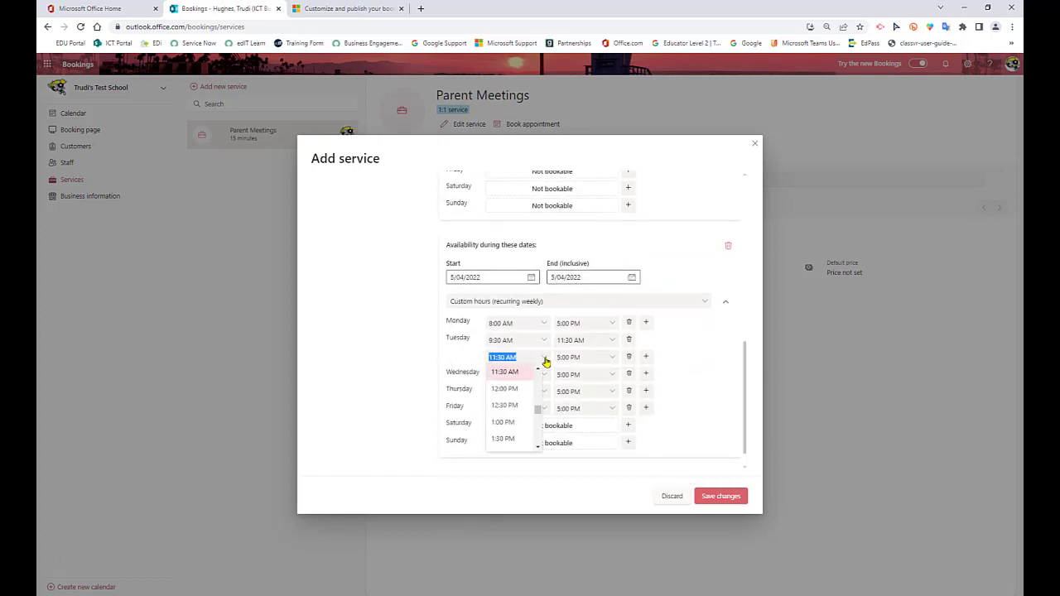
click(511, 406)
click(613, 361)
click(571, 425)
Remove the bookable hours for Monday, Wednesday, Thursday and Friday from the 5/04/2022 date range
click(629, 322)
click(629, 373)
click(628, 391)
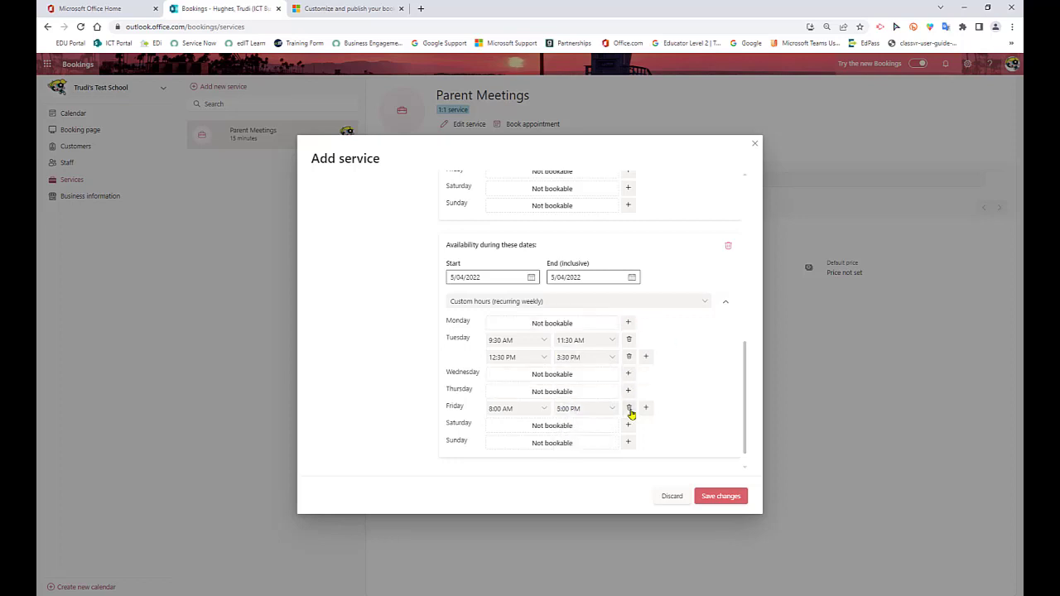
click(629, 407)
scroll(712, 394, down, 1)
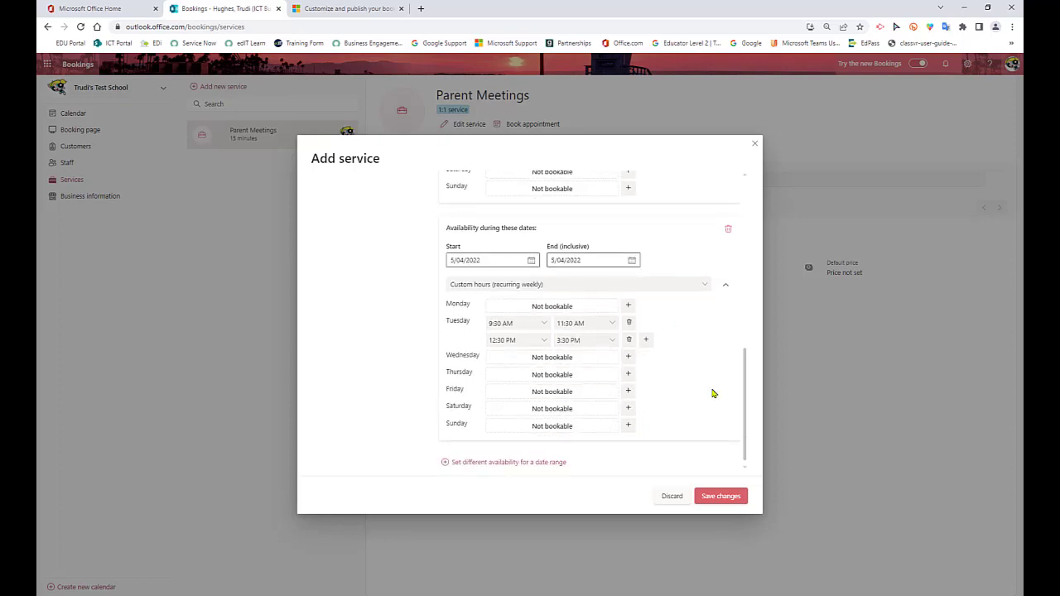
In the service's staff assignment settings, turn off letting customers choose a particular staff member for booking
scroll(713, 394, up, 10)
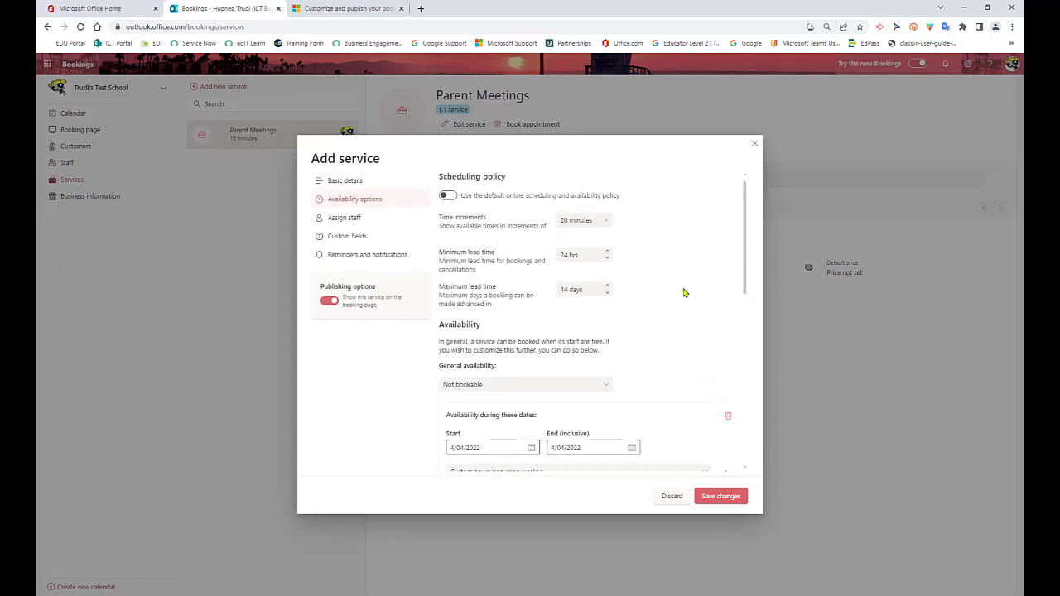
click(341, 220)
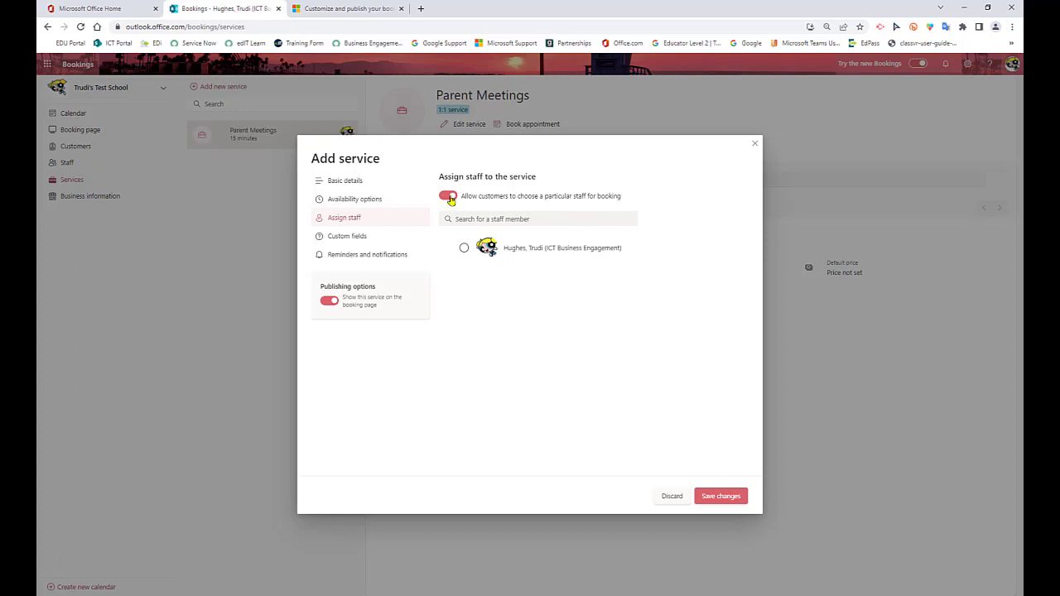
click(448, 196)
Limit the service's customer information to email and phone number, excluding address and notes, and make both fields required
click(348, 237)
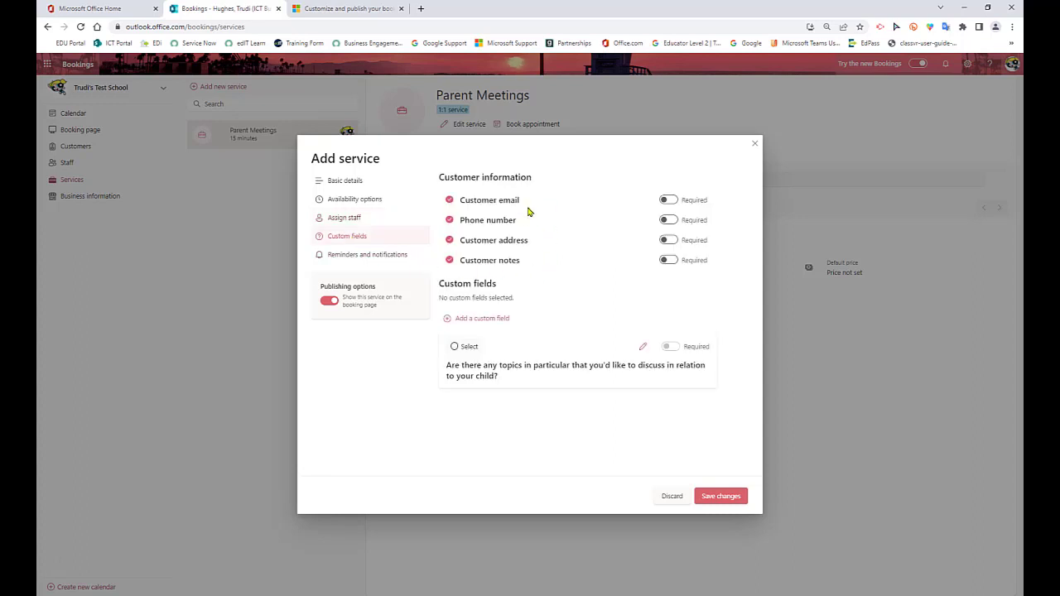
click(450, 201)
click(450, 220)
click(450, 221)
click(450, 200)
click(450, 240)
click(450, 261)
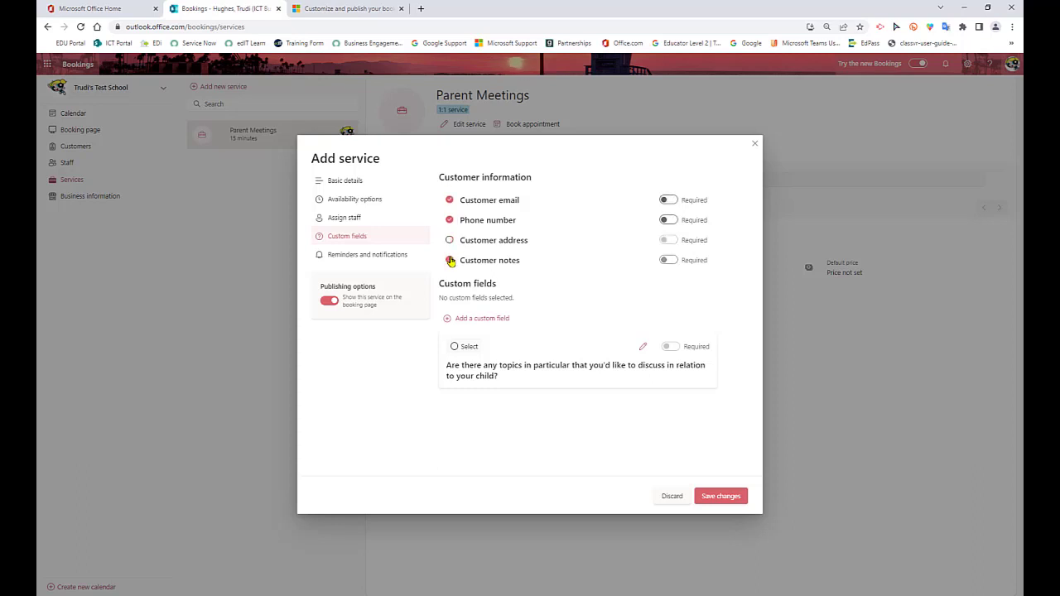
click(667, 200)
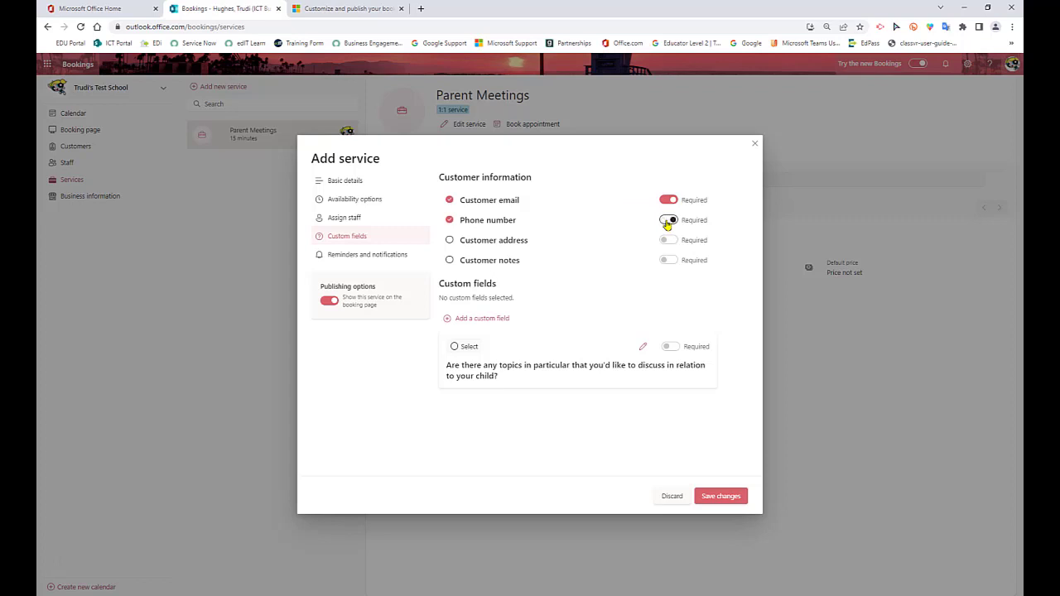
click(668, 220)
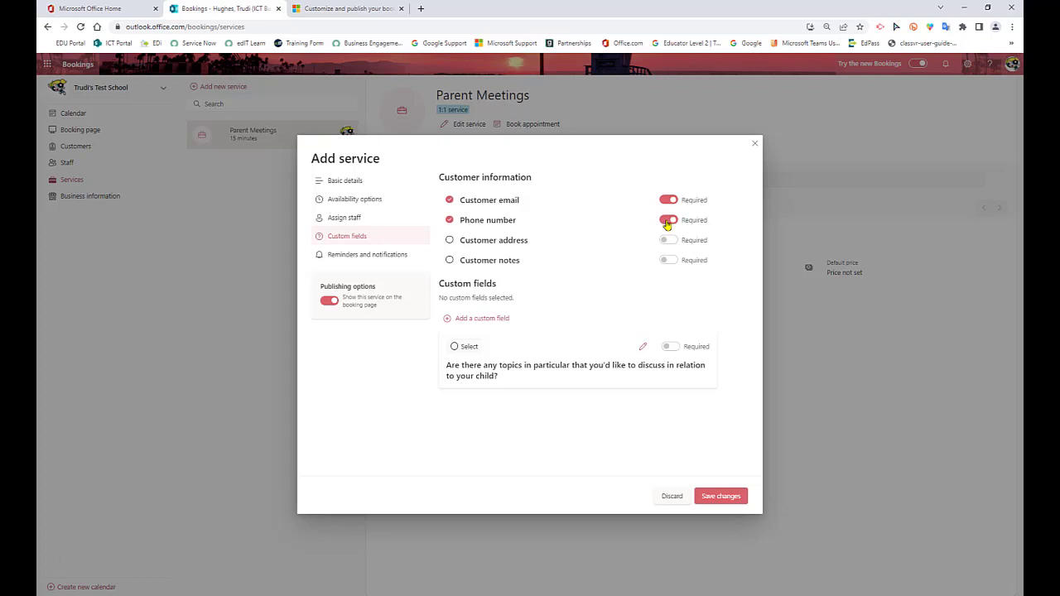
Add the custom text question "Do you have any concerns about your child" and select it for the service
click(479, 320)
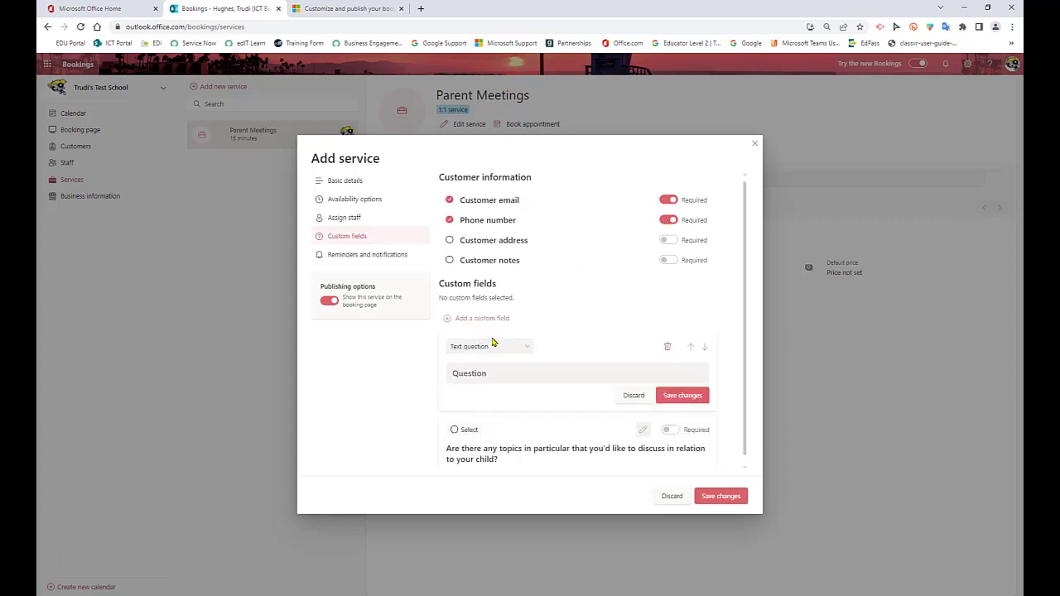
click(476, 374)
text(Do you have any concerns a)
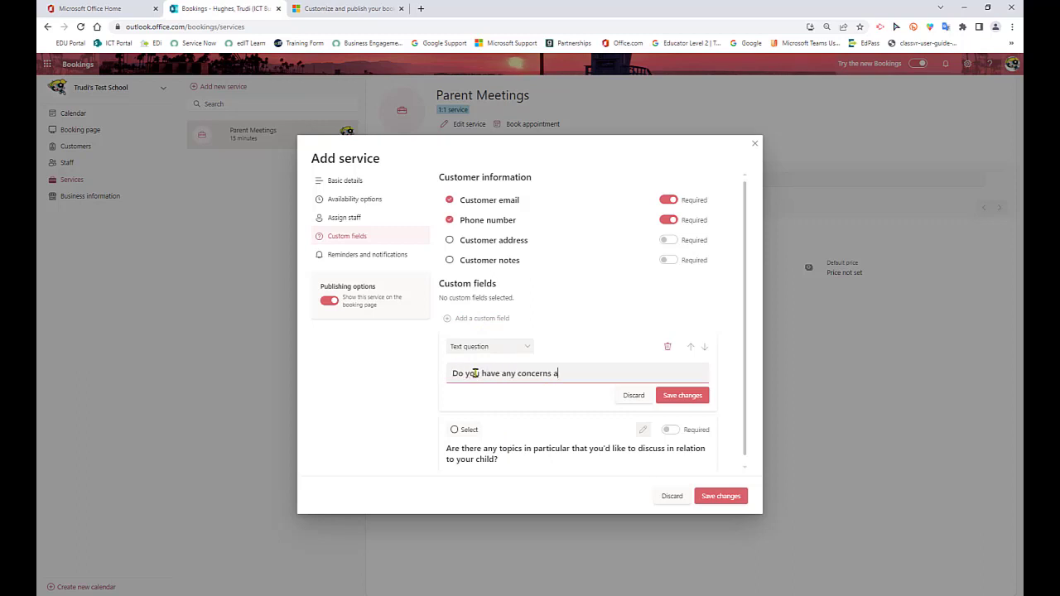
text(bout your child)
click(683, 395)
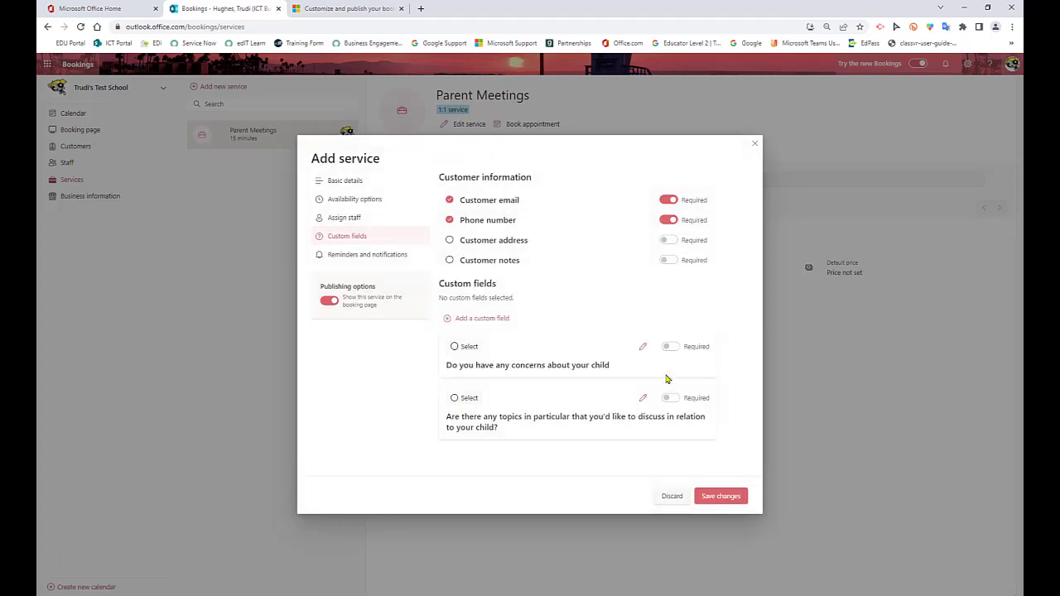
click(455, 347)
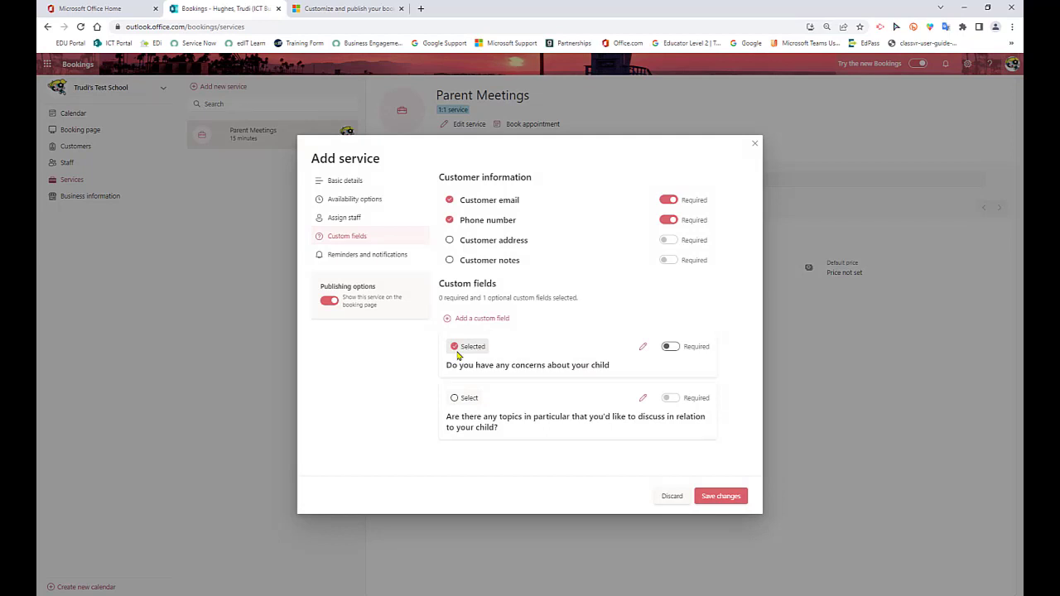
Add a customer email reminder 1 week before reading "Don't forget our parent teacher meetings!" and save the service
click(359, 259)
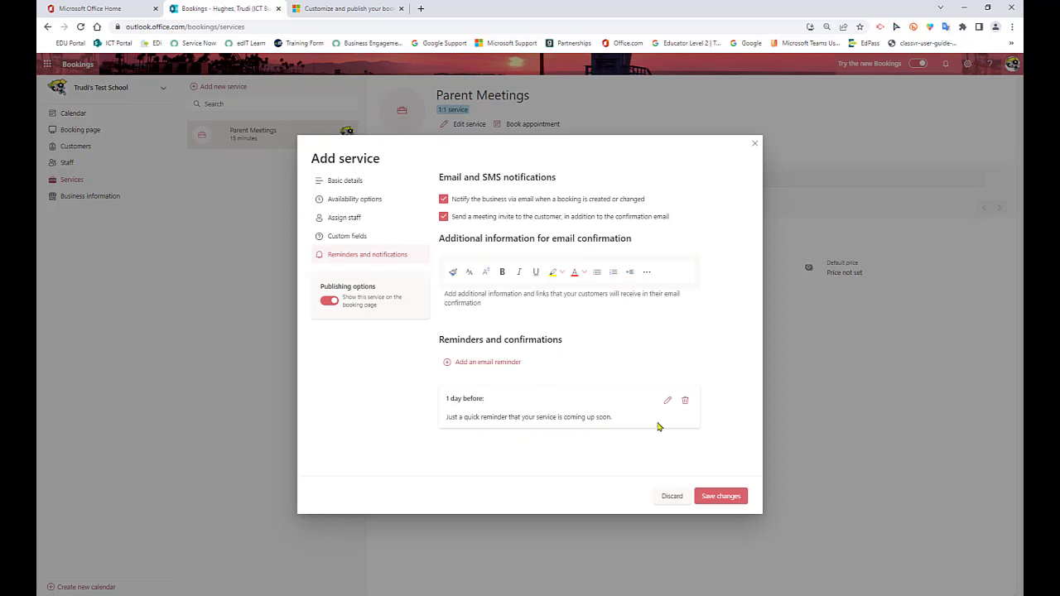
click(474, 363)
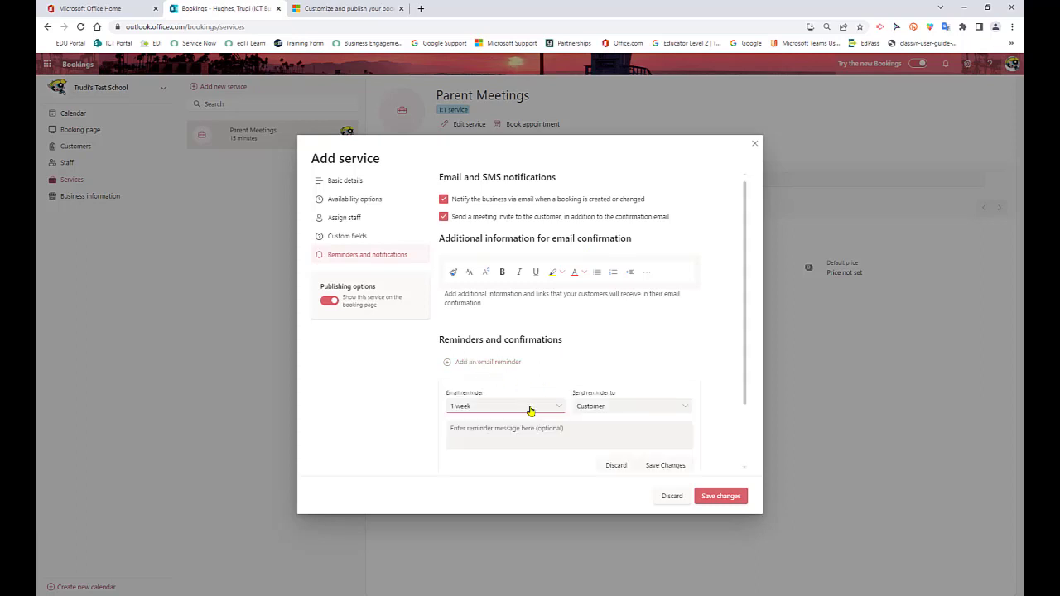
click(469, 428)
text(Don)
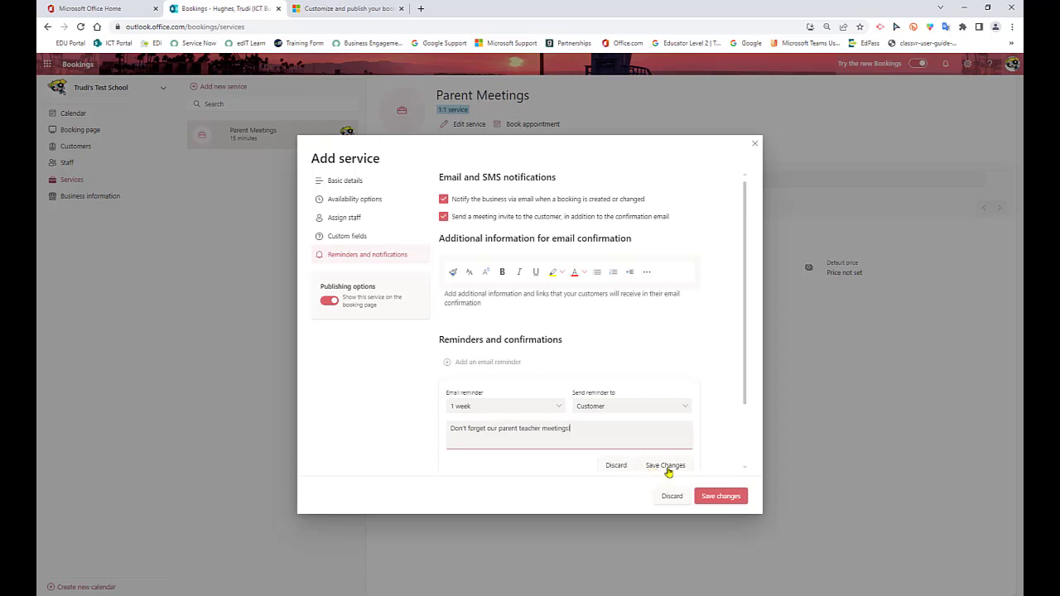
scroll(665, 462, down, 1)
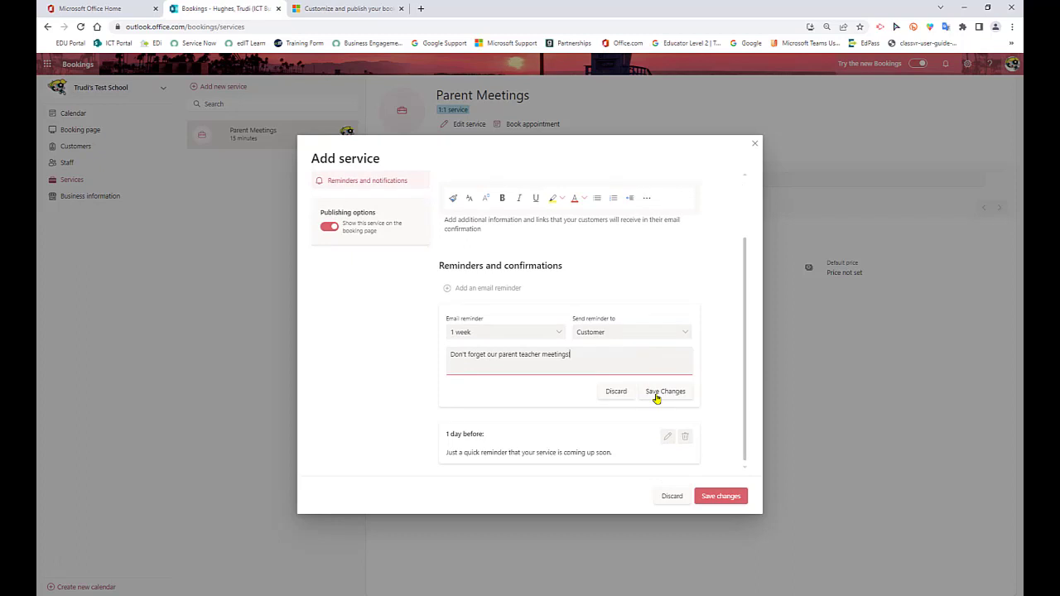
click(656, 399)
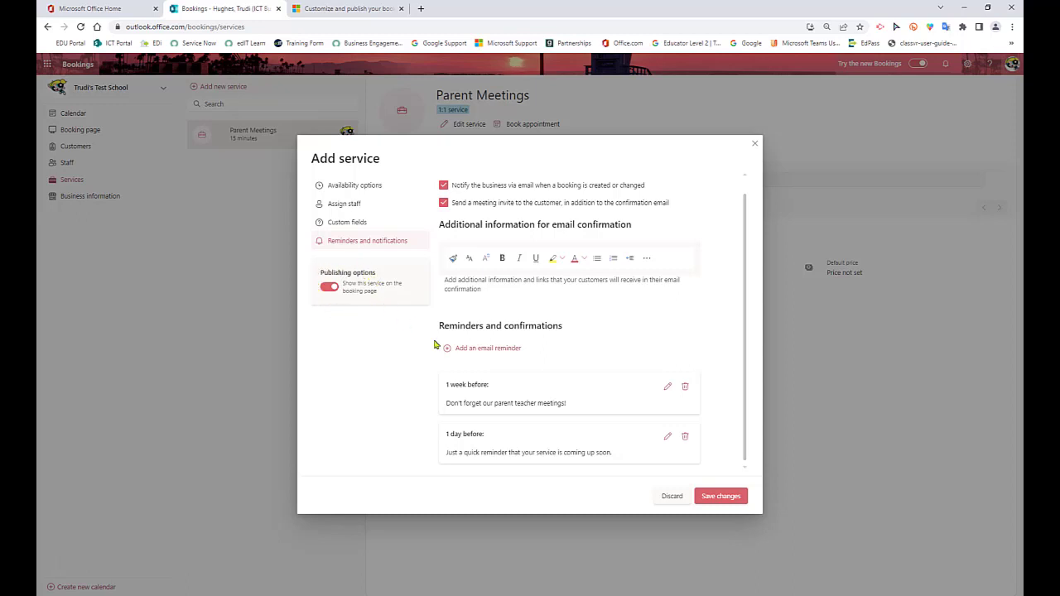
click(713, 497)
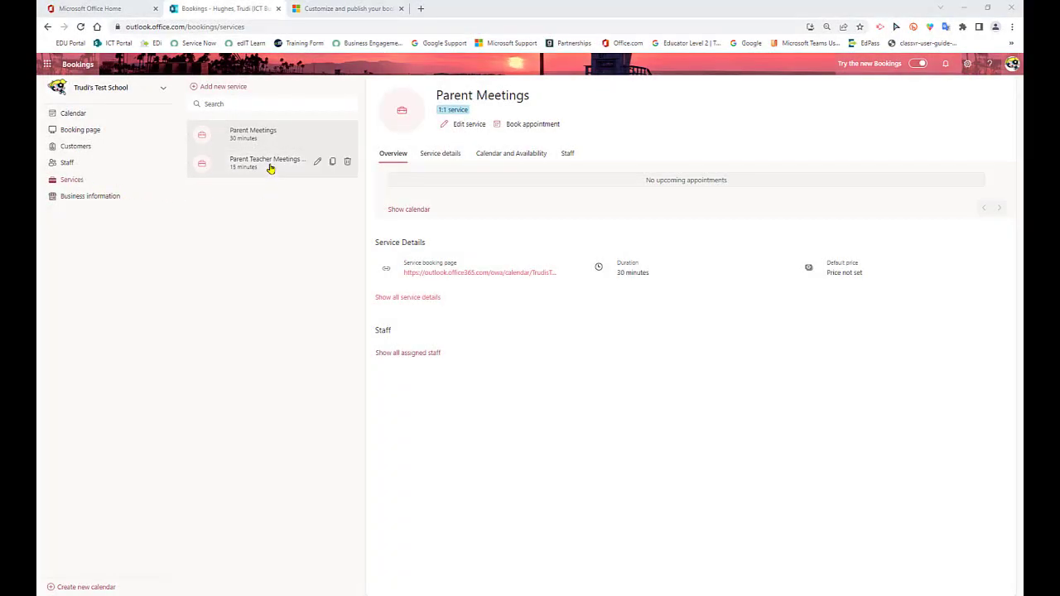
View the Parent Teacher Meetings Term 1 service and delete the default Parent Meetings service
click(270, 168)
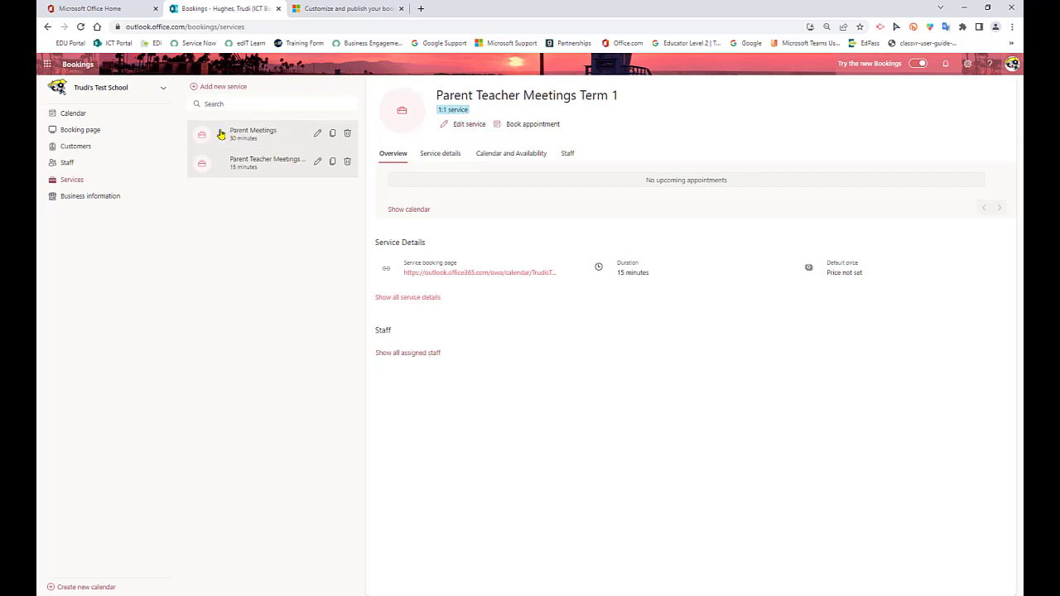
click(348, 135)
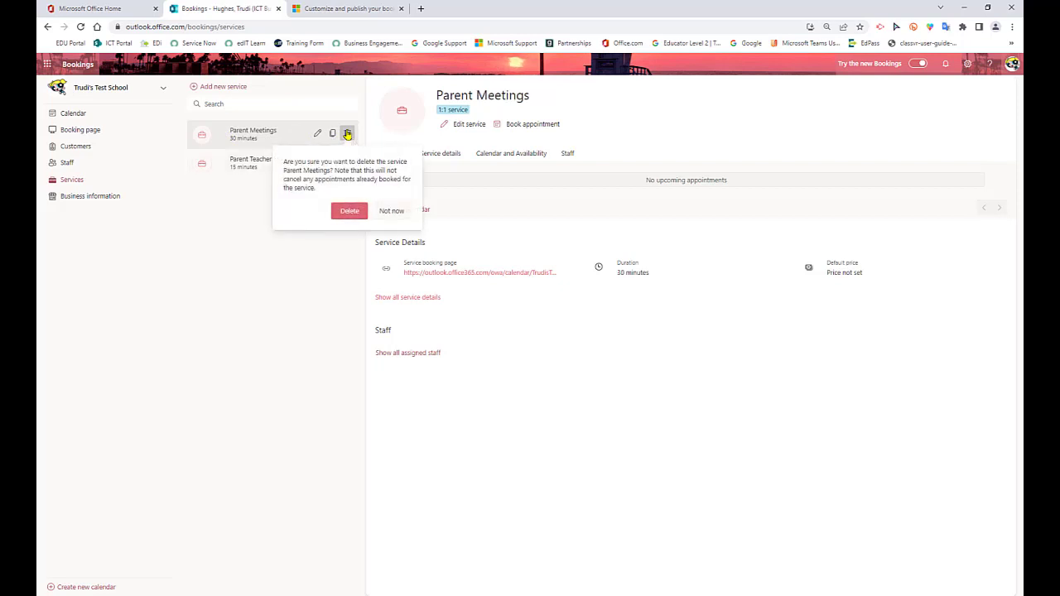
click(349, 212)
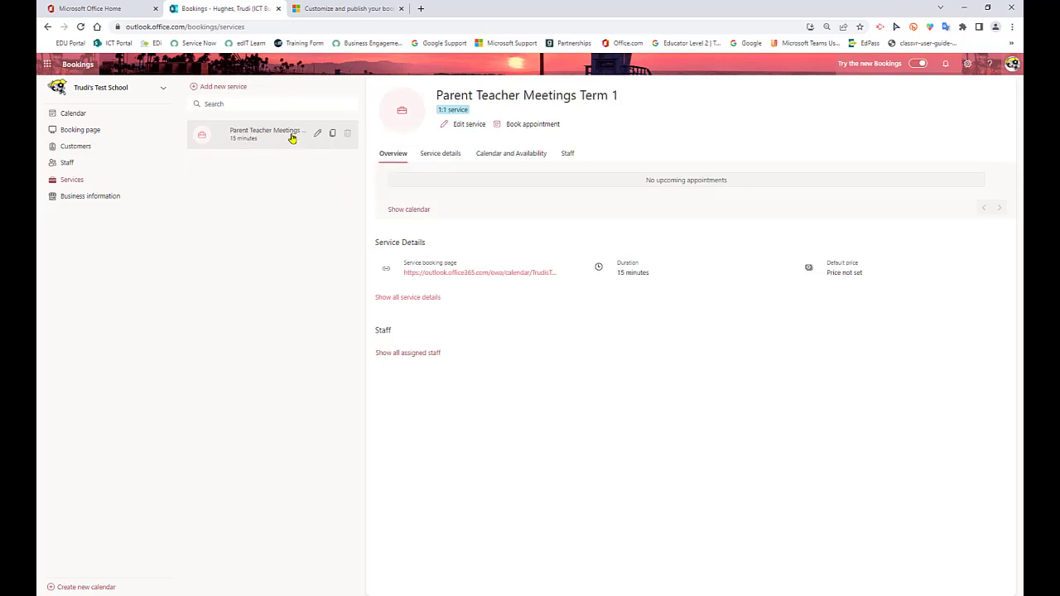
Open the public booking page and book Parent Teacher Meetings Term 1 for 5 April 2022 at 9:30 AM
click(88, 133)
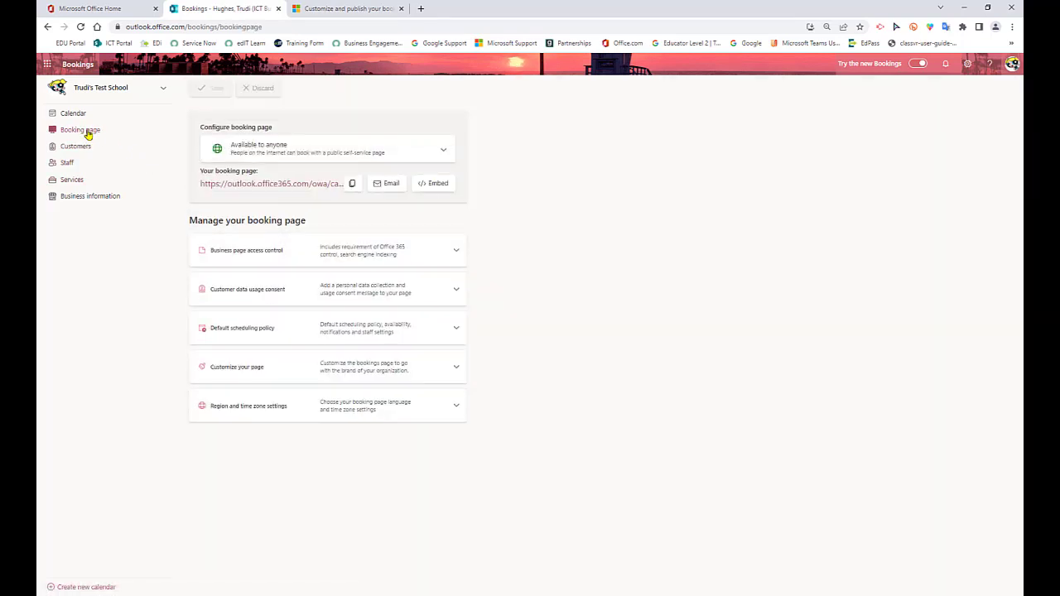
click(270, 184)
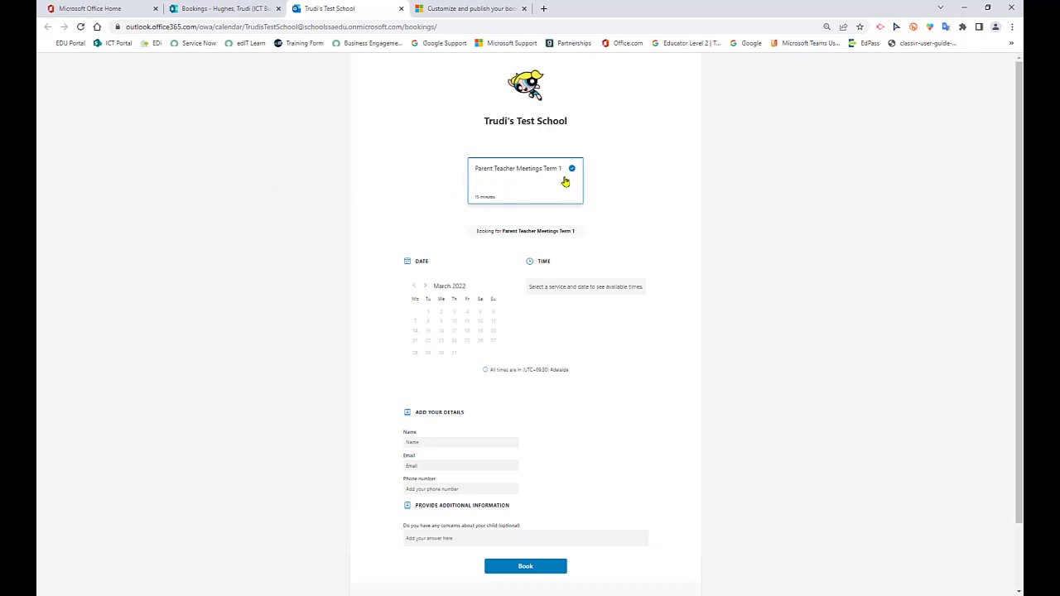
click(424, 288)
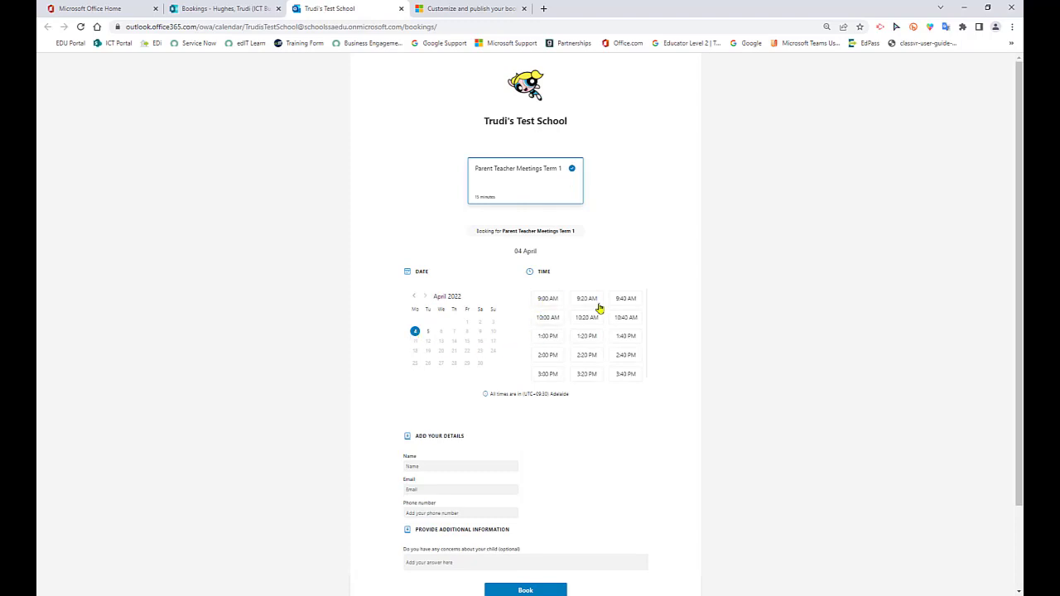
click(428, 331)
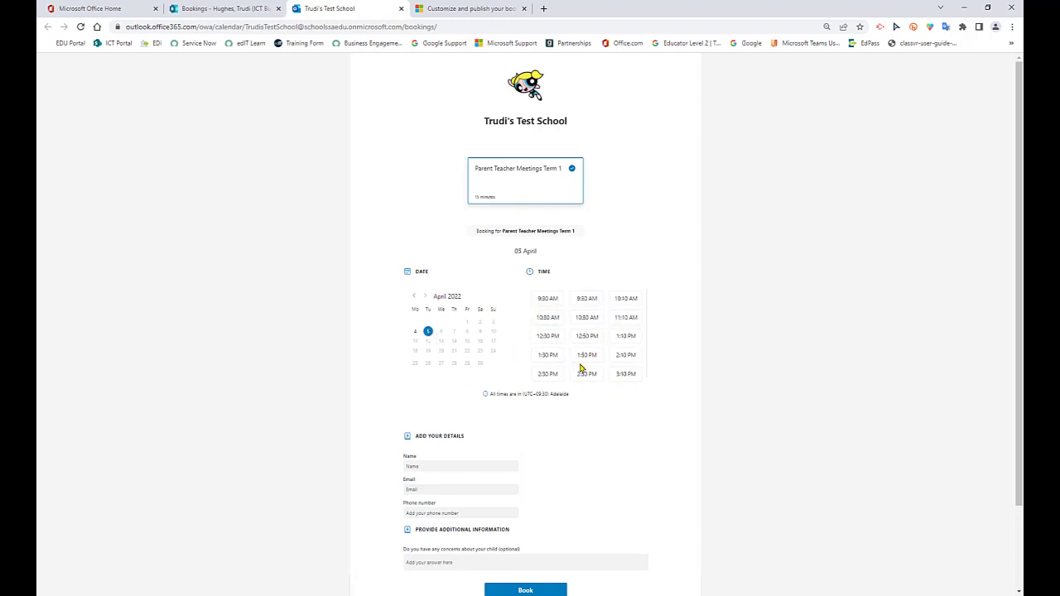
click(548, 299)
scroll(597, 404, down, 2)
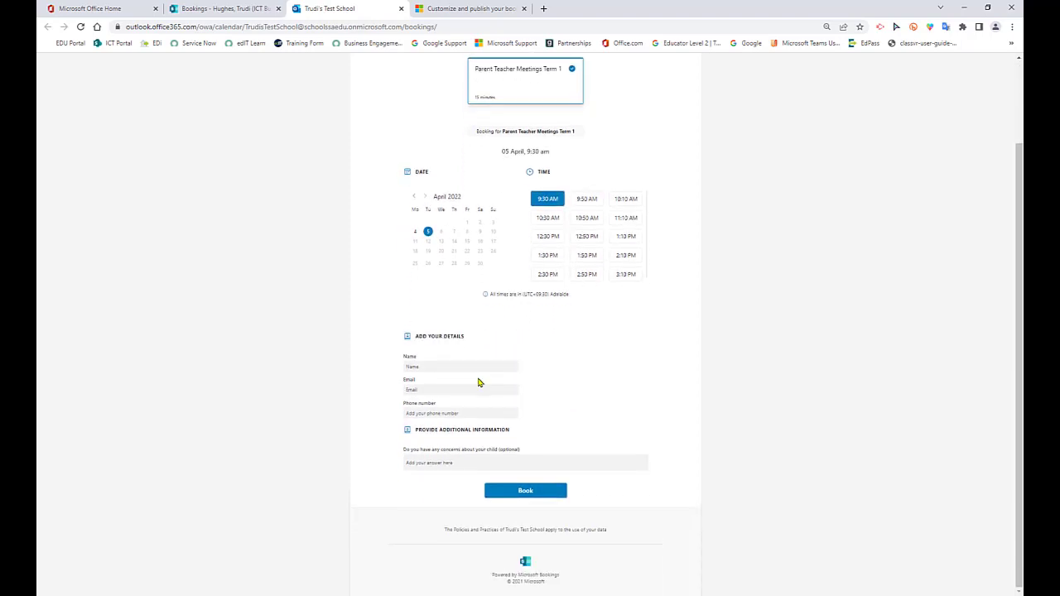
click(442, 367)
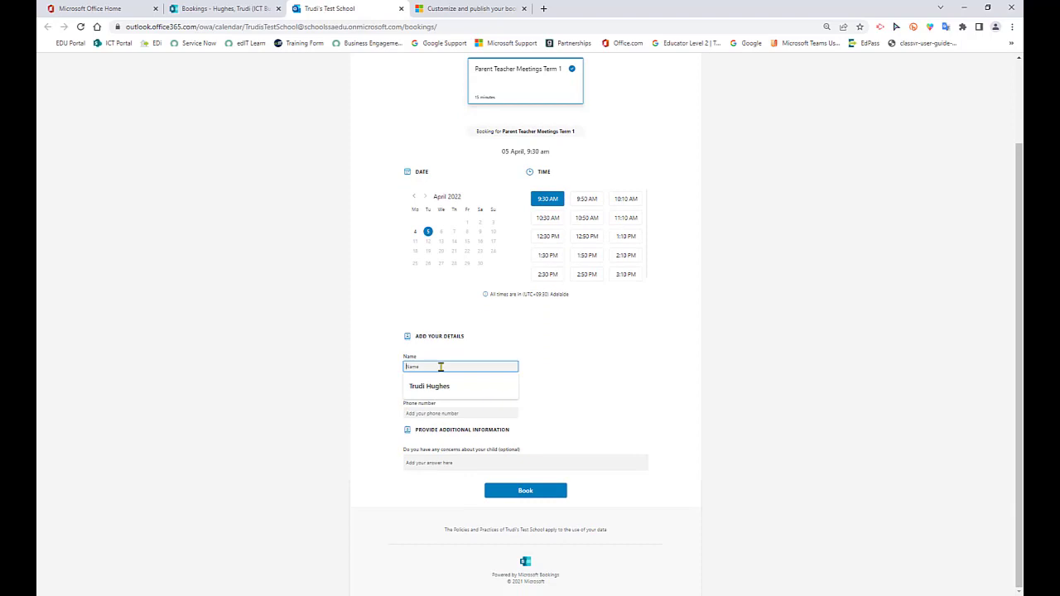
click(553, 375)
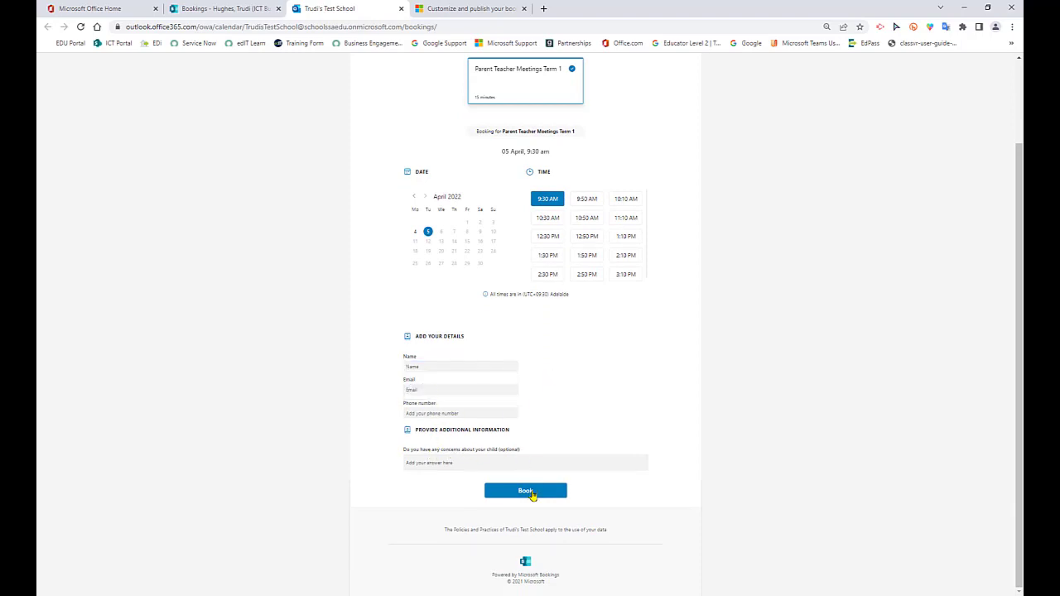
click(524, 492)
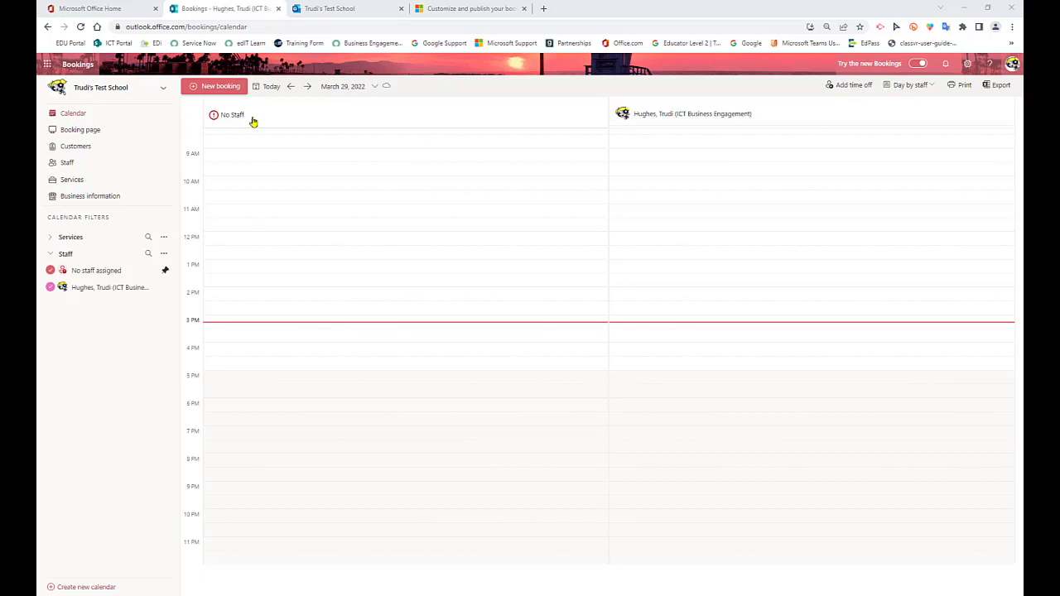
Advance the Bookings day calendar to April 5, 2022 to check the new appointment
click(307, 87)
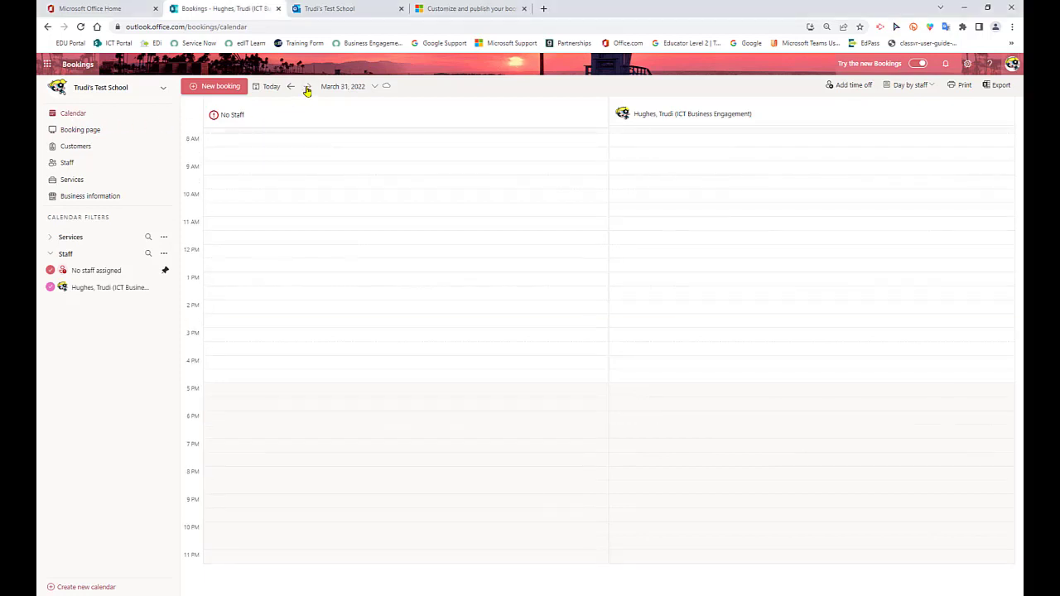
click(308, 87)
click(307, 88)
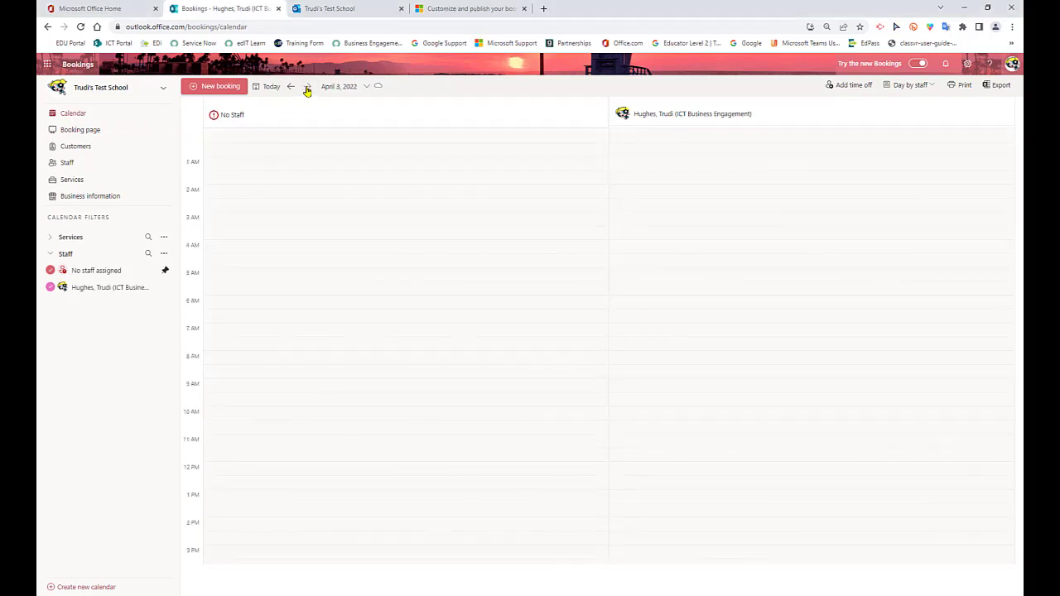
click(307, 88)
click(308, 87)
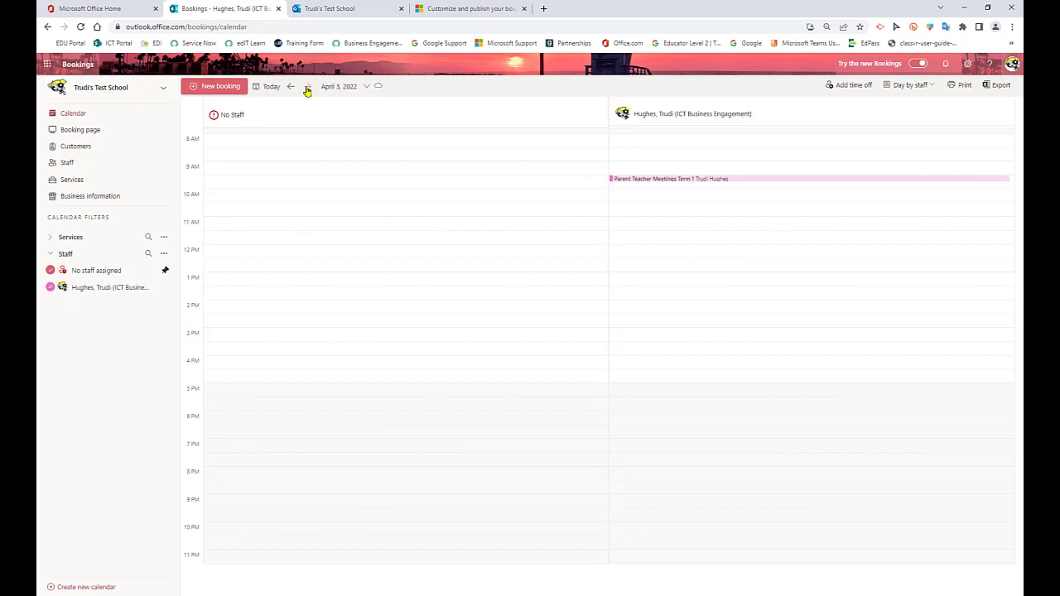